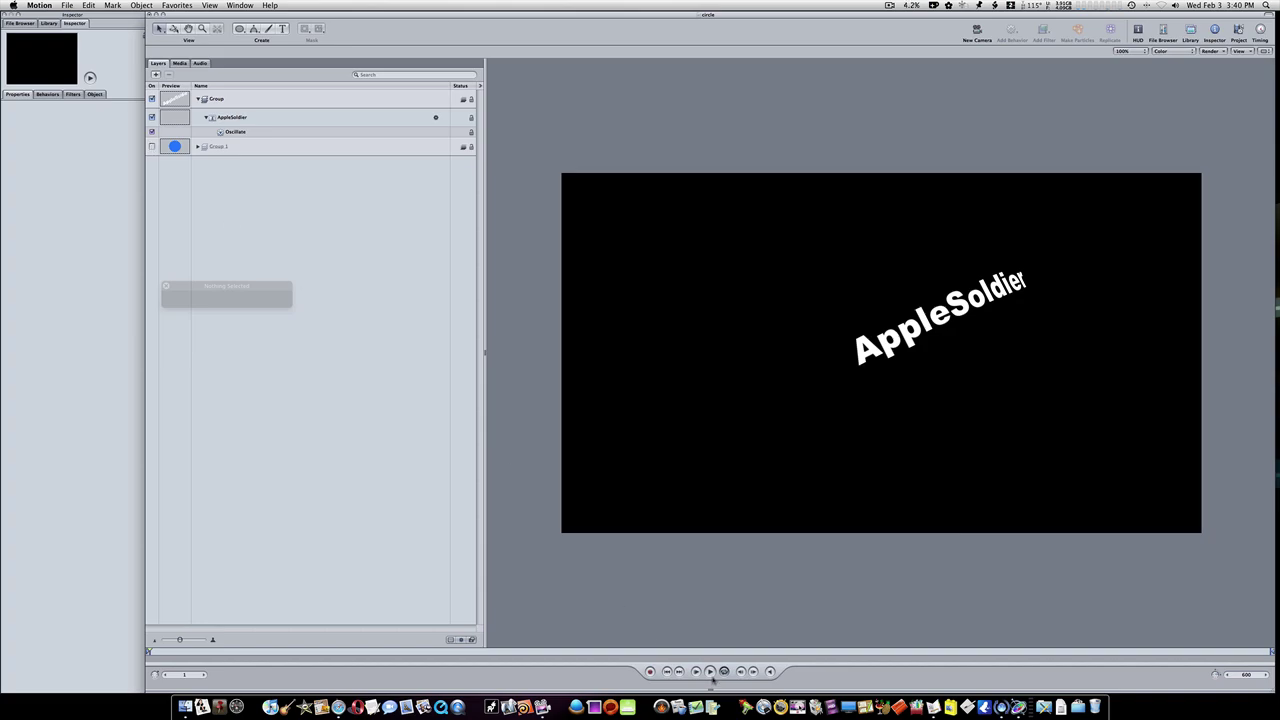
Step: Play the AppleSoldier example and switch Group 1 on so the blue circle appears
click(710, 671)
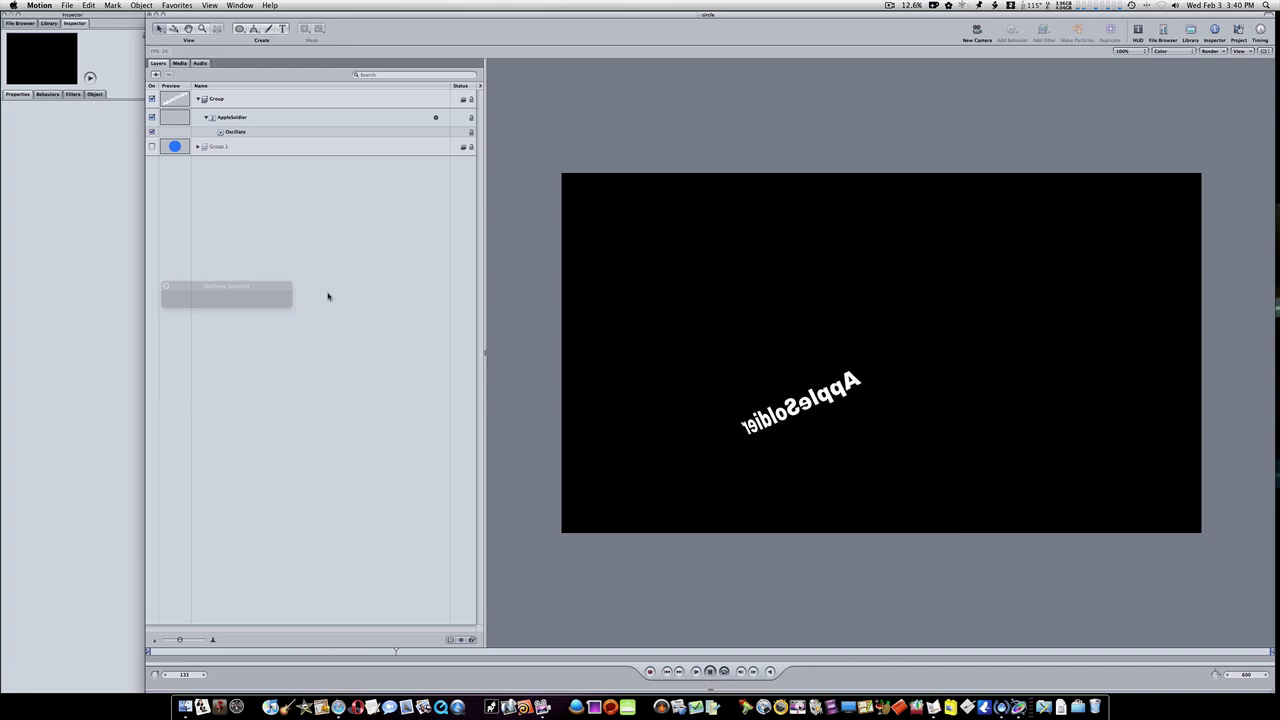
click(152, 147)
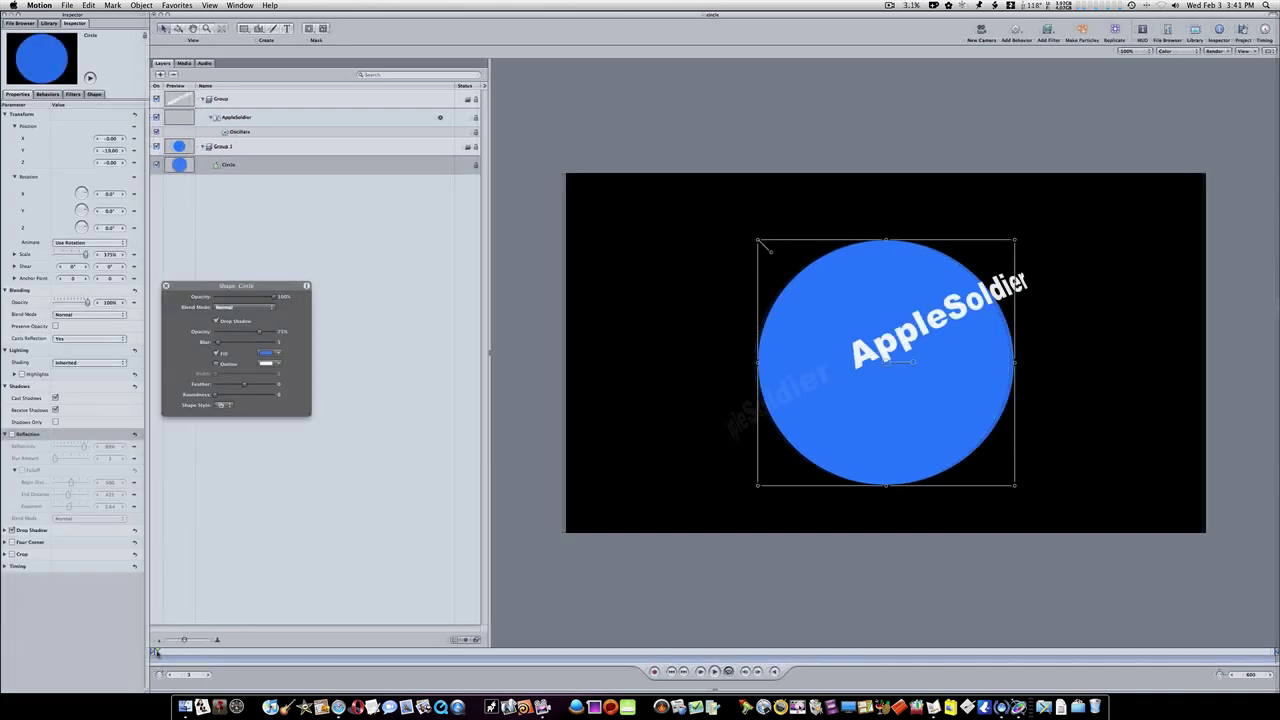
Step: Stop playback, hide Group 1, delete the AppleSoldier text layer and collapse the group
key(space)
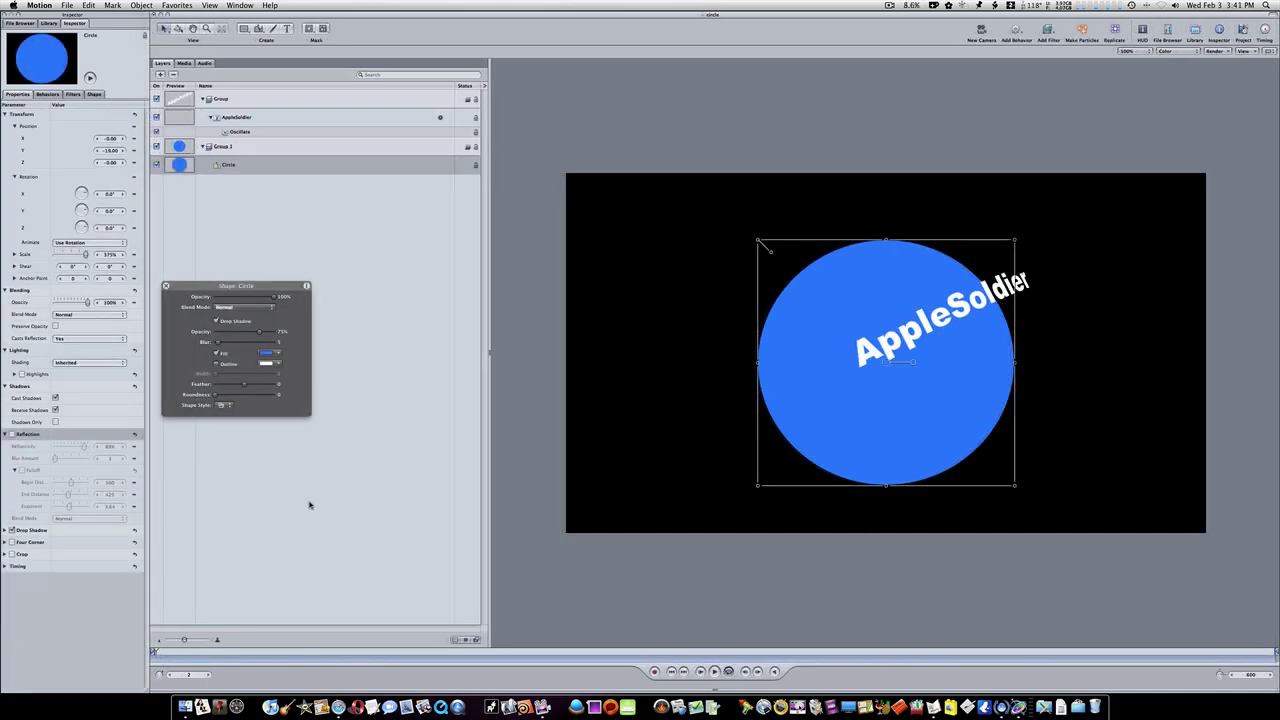
click(156, 146)
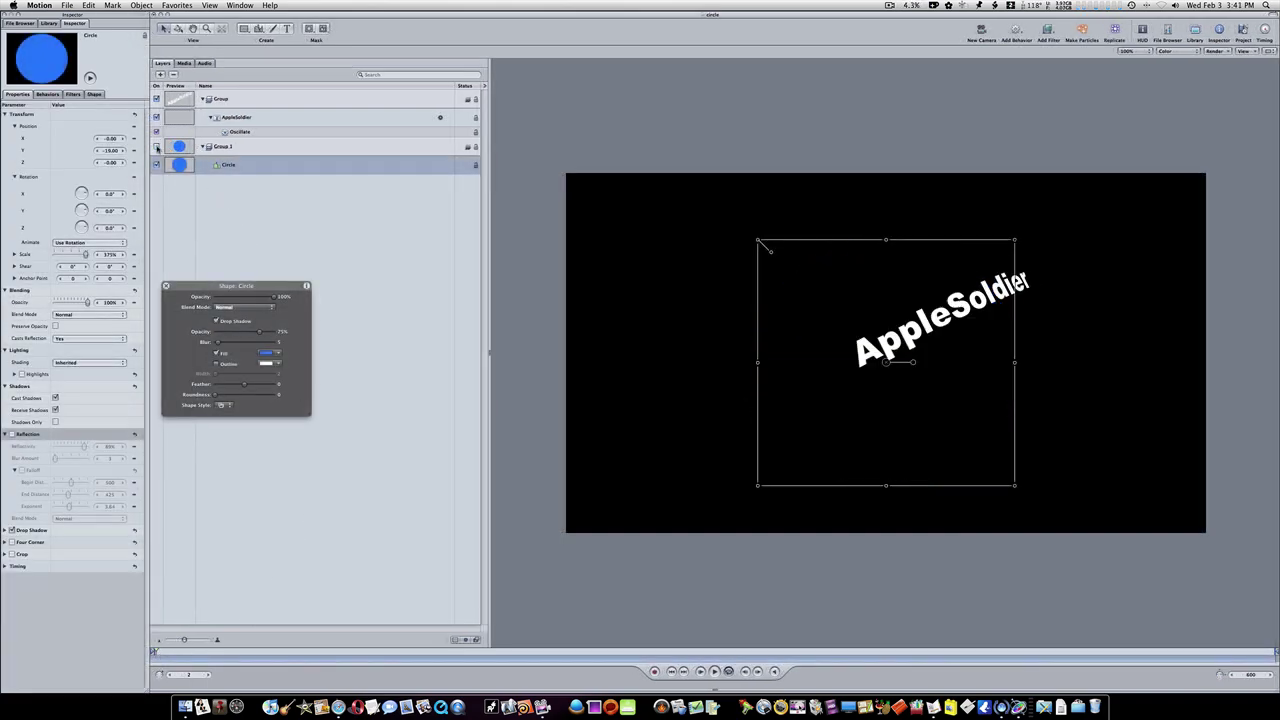
click(320, 120)
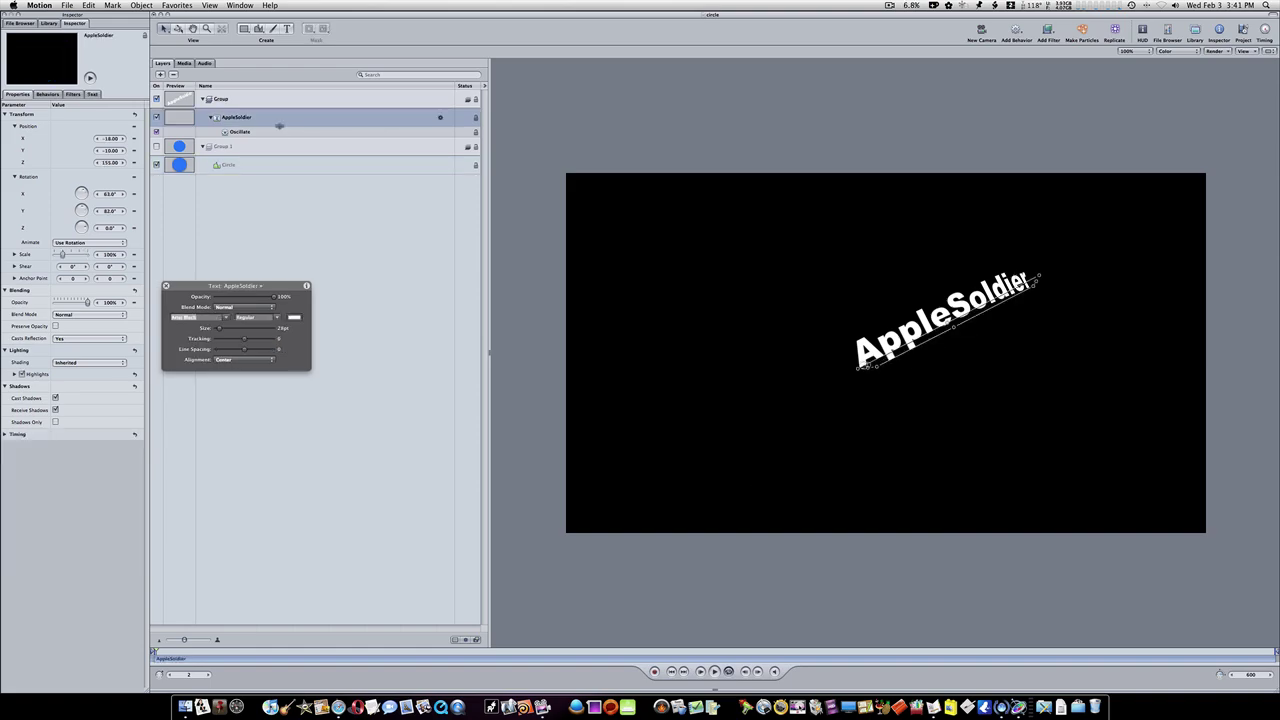
key(Delete)
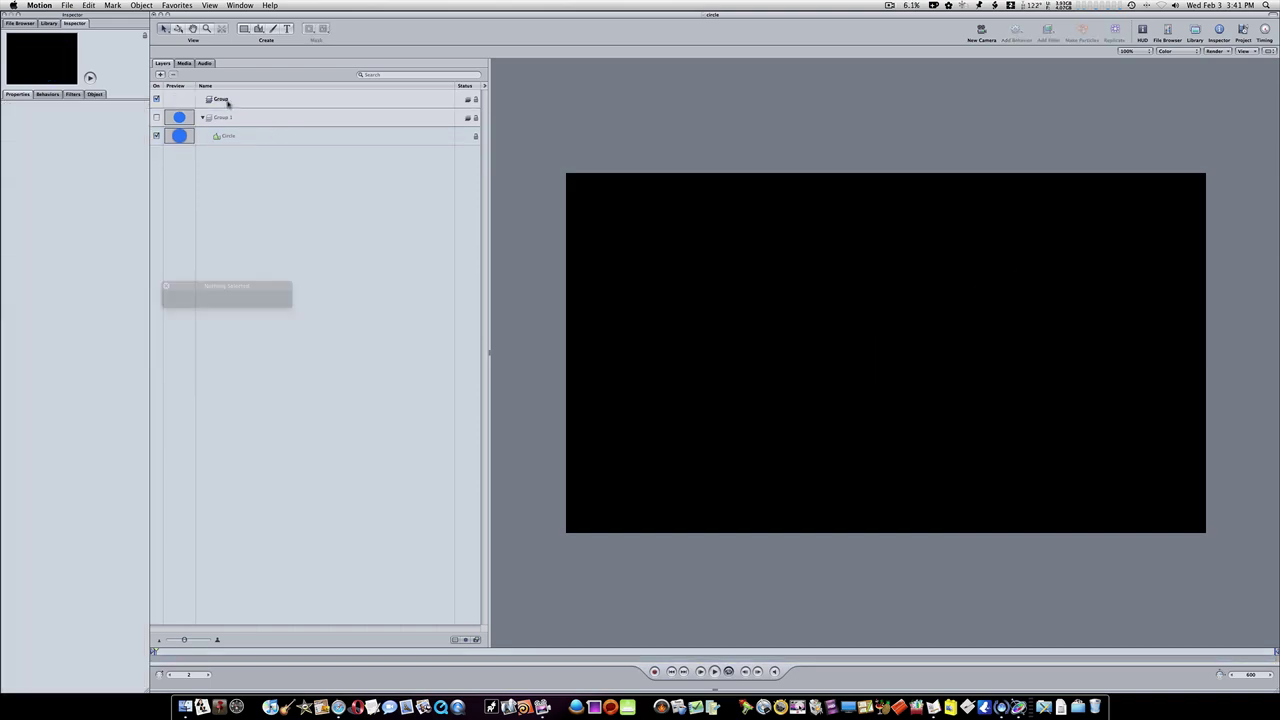
click(202, 118)
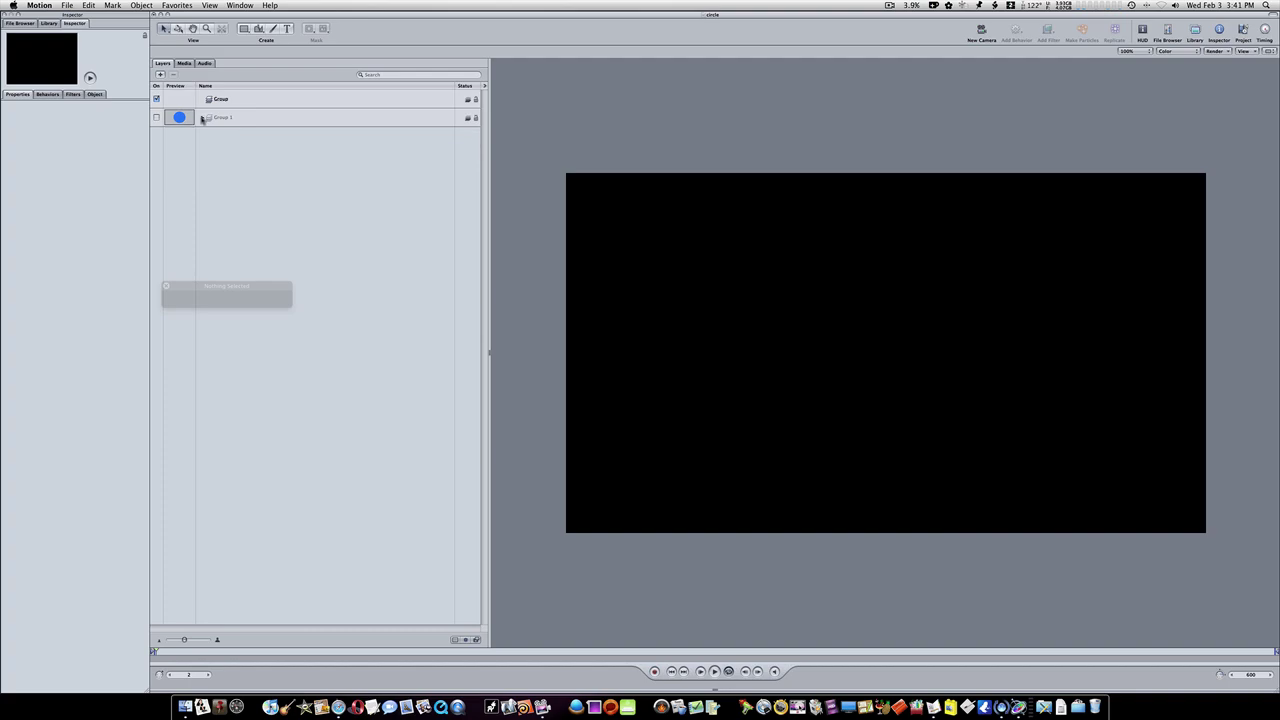
Step: Create a new text layer in the Group reading 'AppleShakeGuru'
click(220, 99)
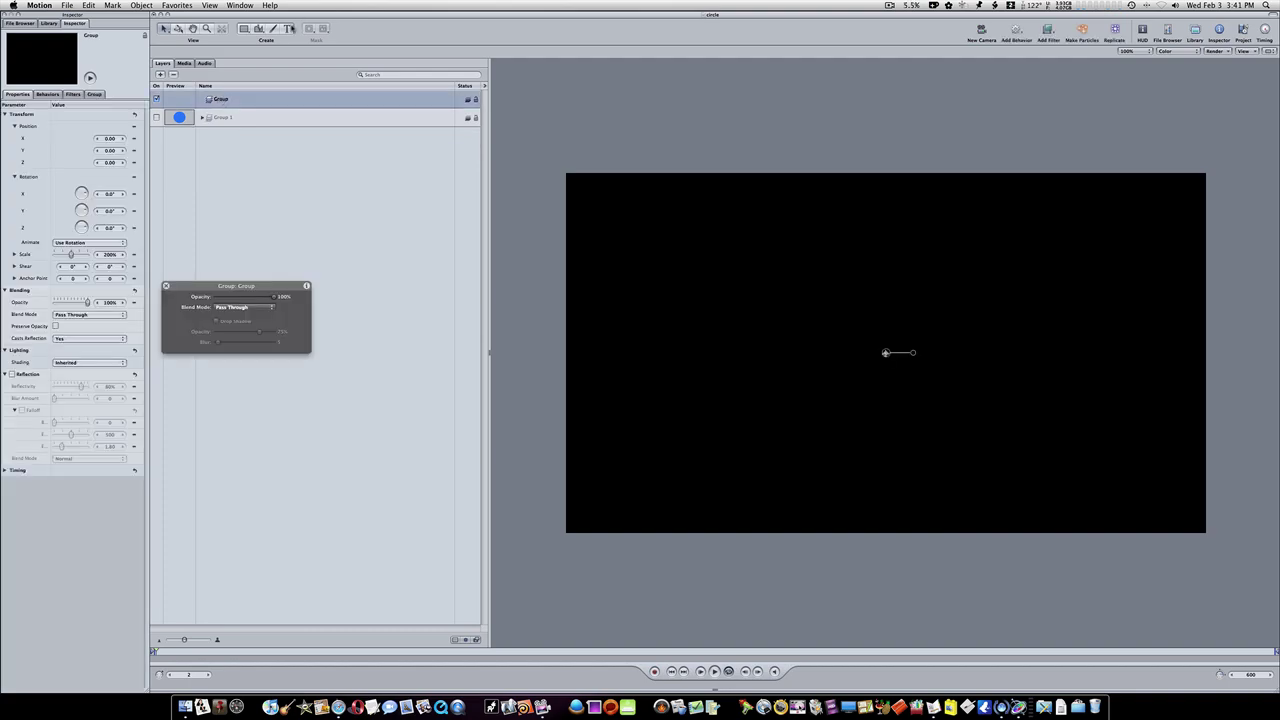
click(746, 340)
text(A)
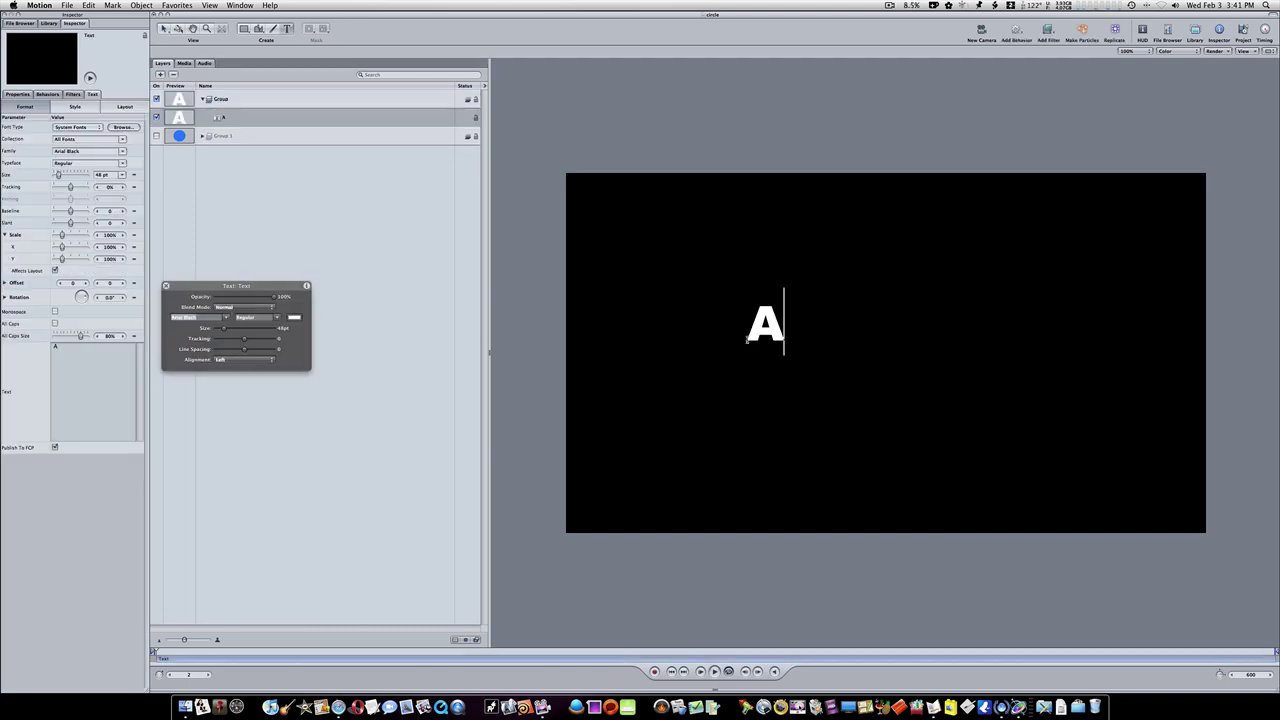
text(ppleSo)
key(BackSpace)
key(BackSpace)
key(BackSpace)
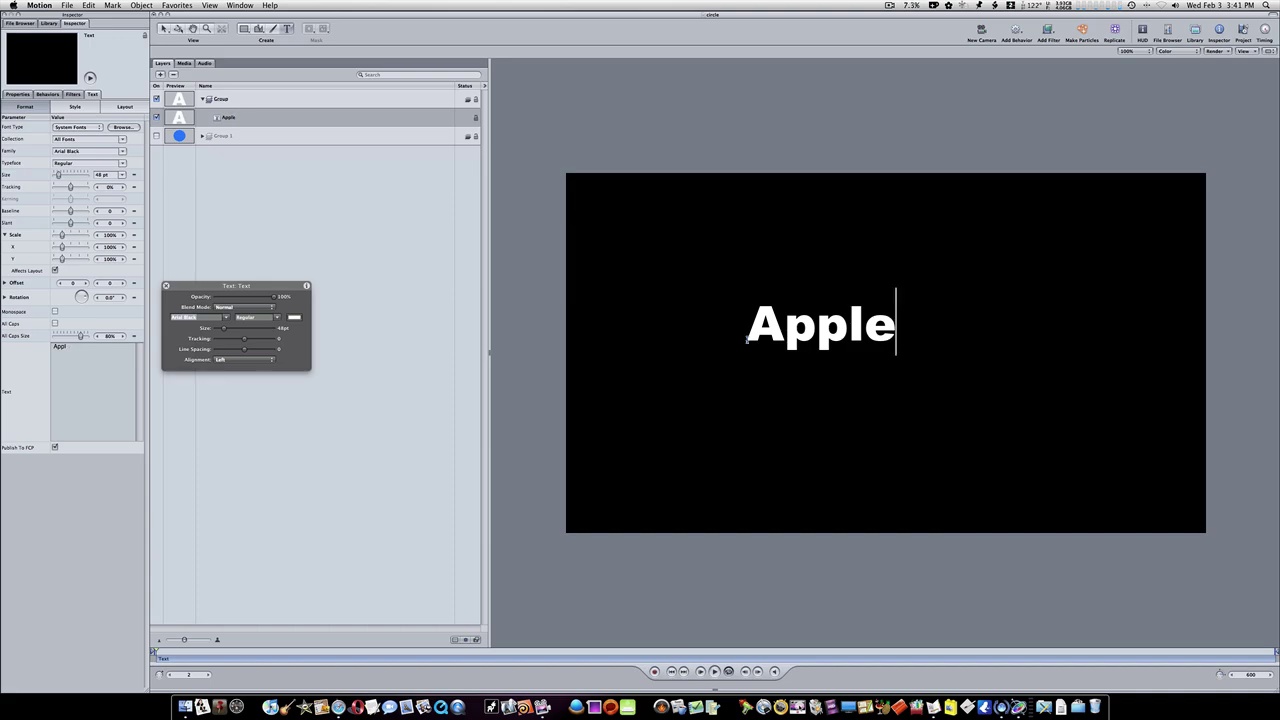
text(eShake)
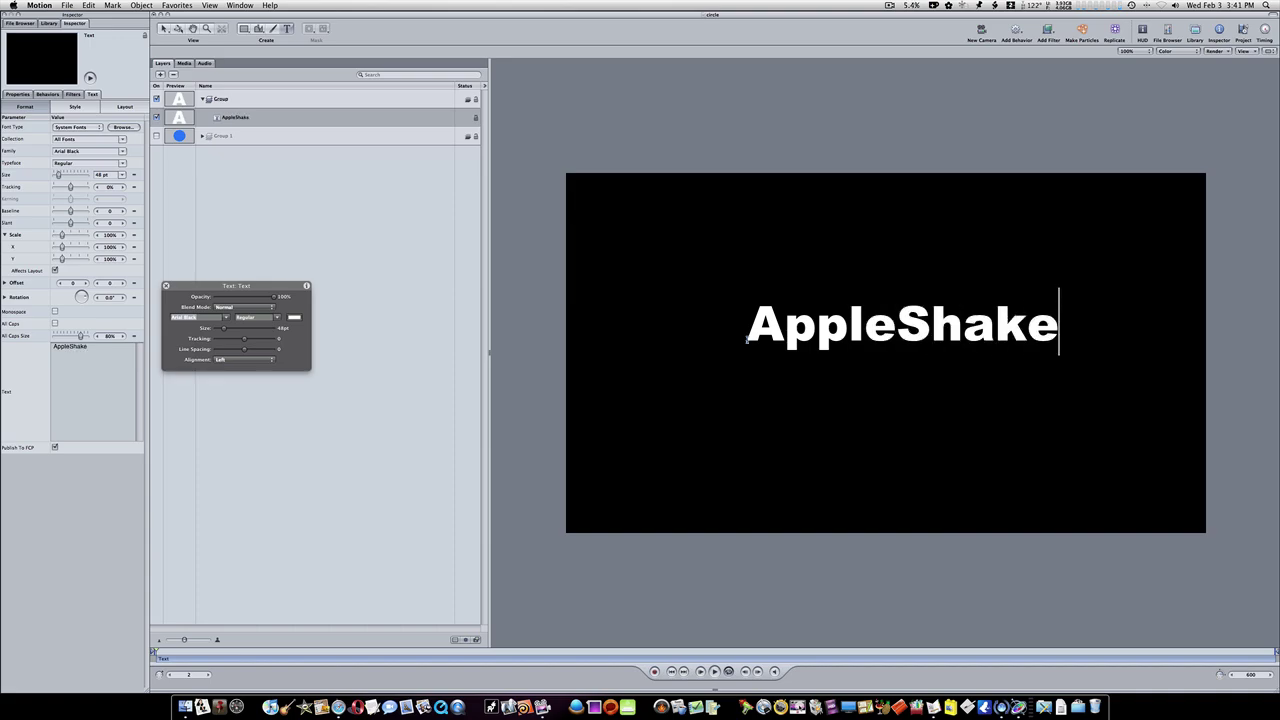
text(Guru)
key(Escape)
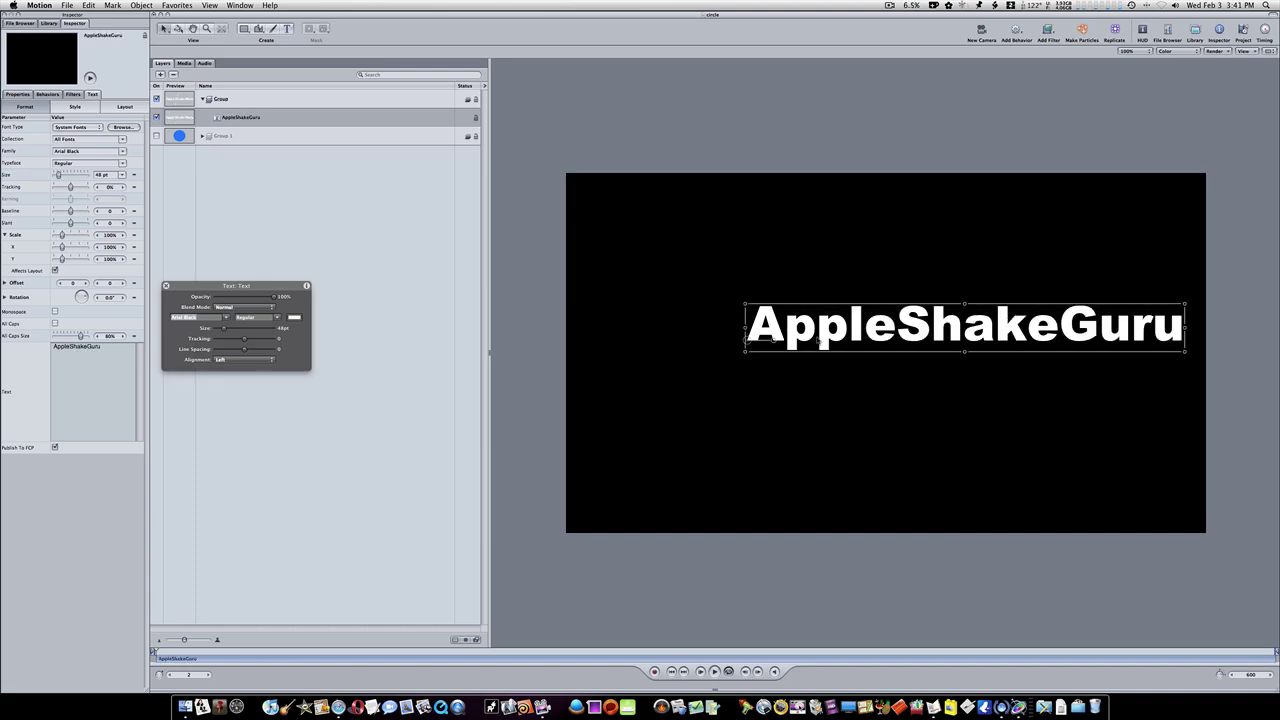
Step: Reduce the text size and move it to the centre of the canvas
drag(870, 348, 1076, 398)
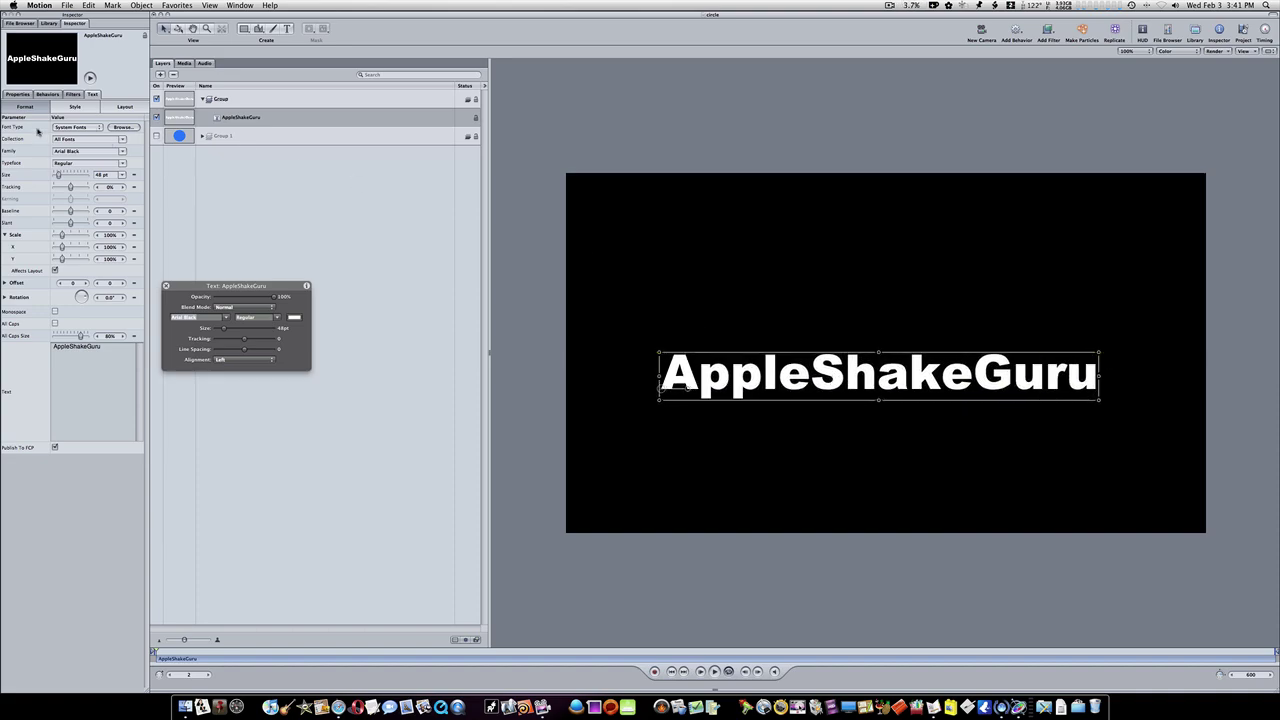
drag(58, 174, 56, 175)
drag(687, 380, 817, 357)
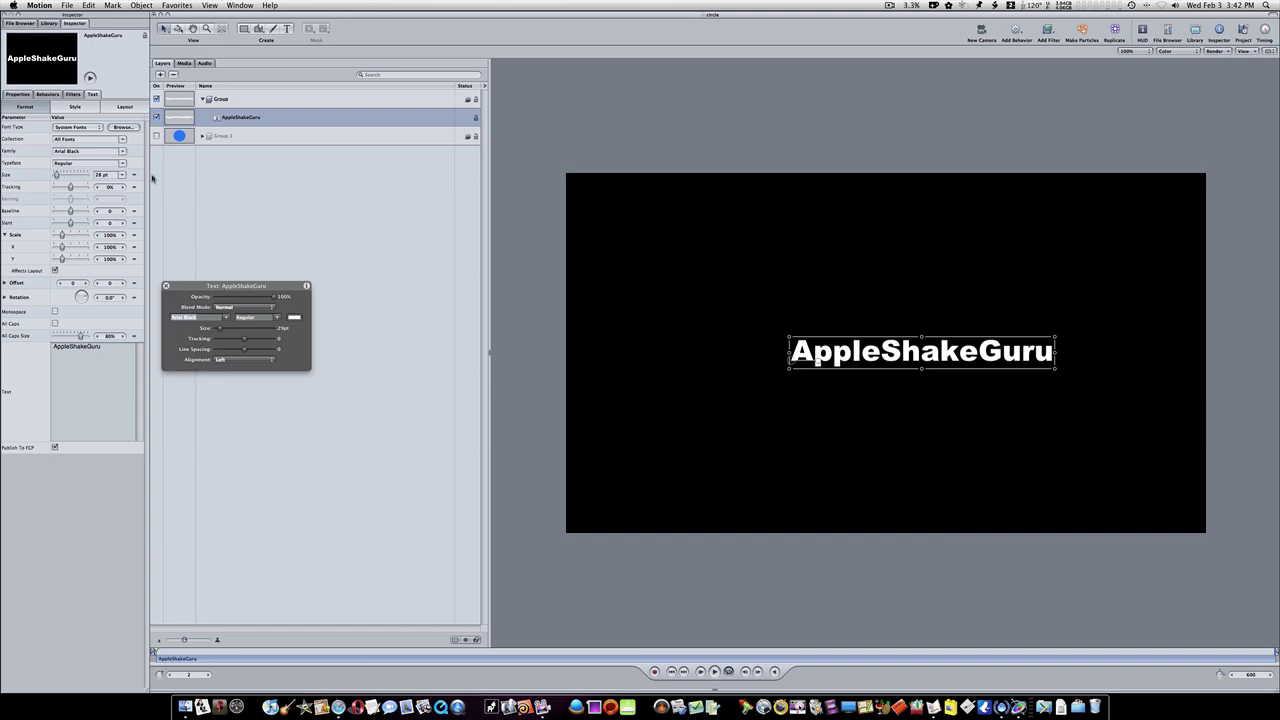
Step: Set the text's Alignment to Center and its Layout Method to Path
click(126, 108)
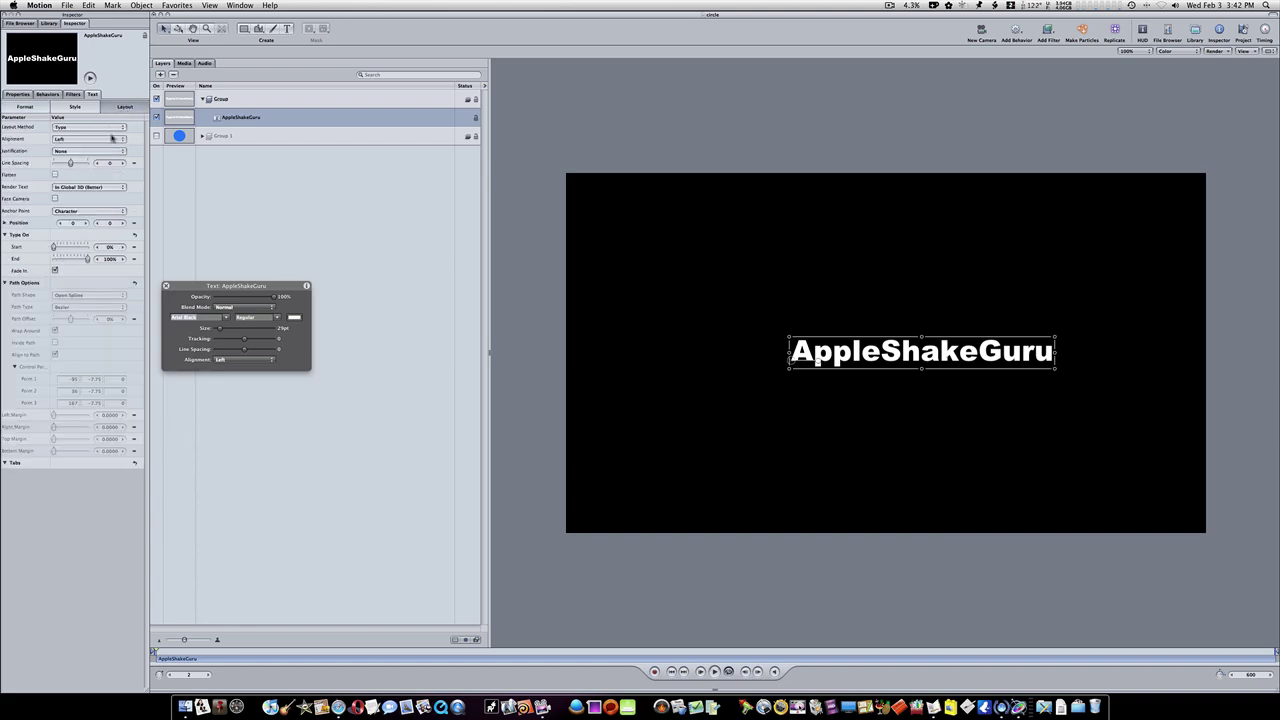
click(114, 139)
click(98, 148)
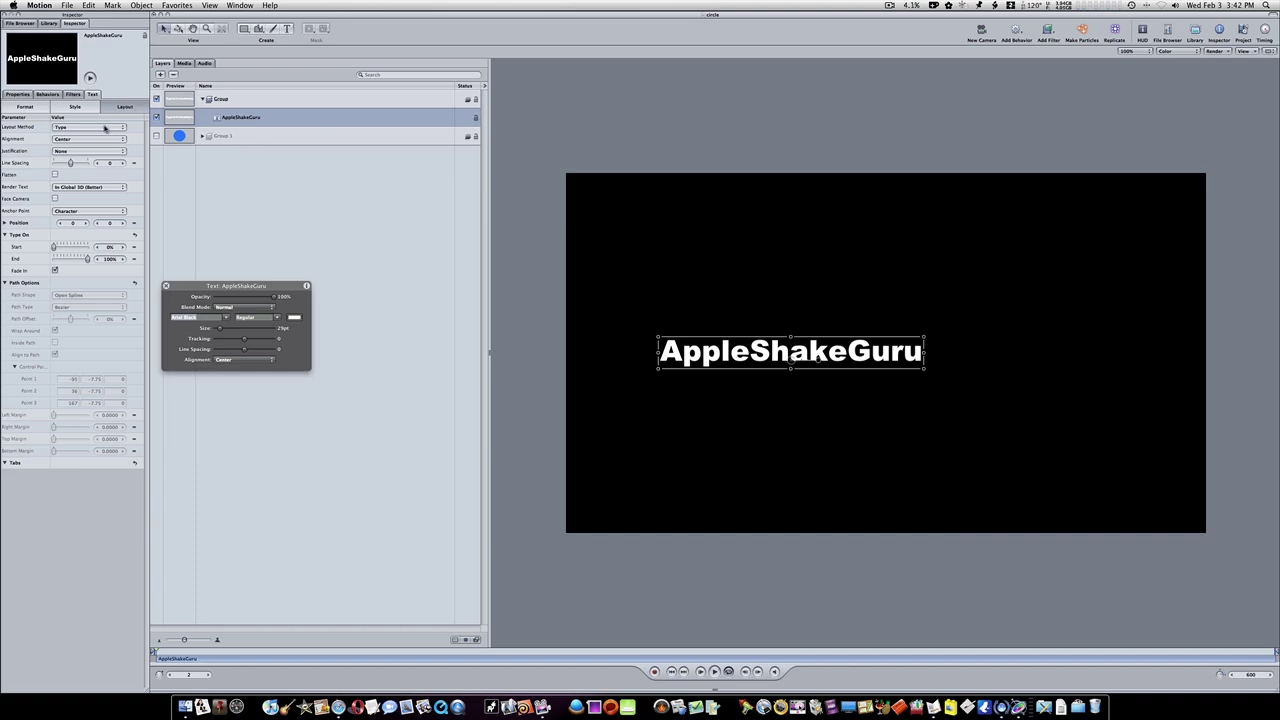
click(107, 128)
click(97, 143)
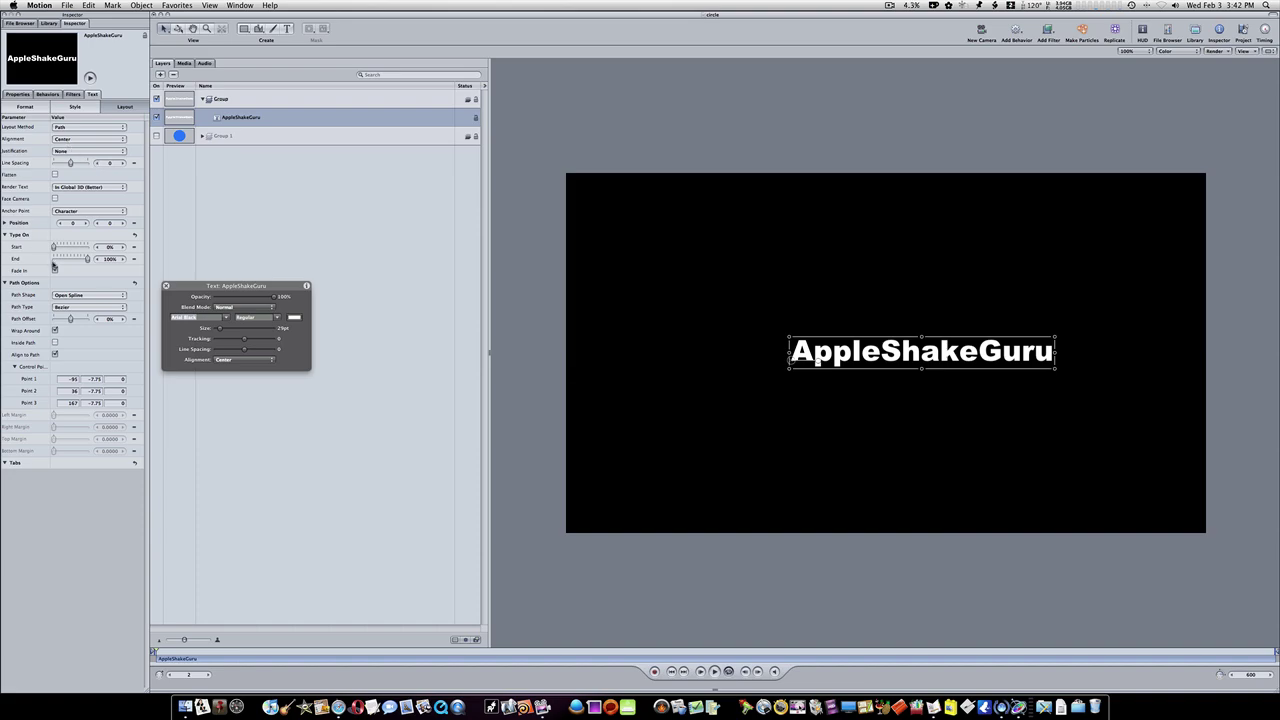
Step: Make the text path a Circle with a radius of 220
click(100, 297)
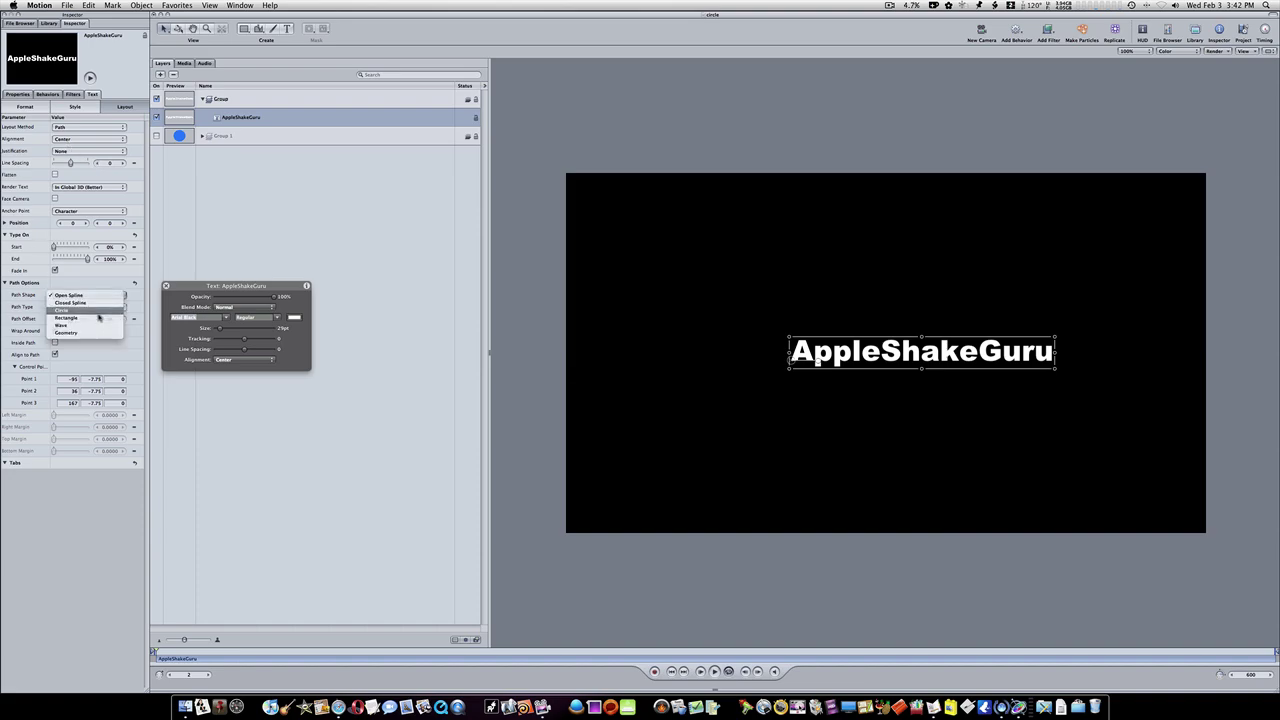
click(97, 312)
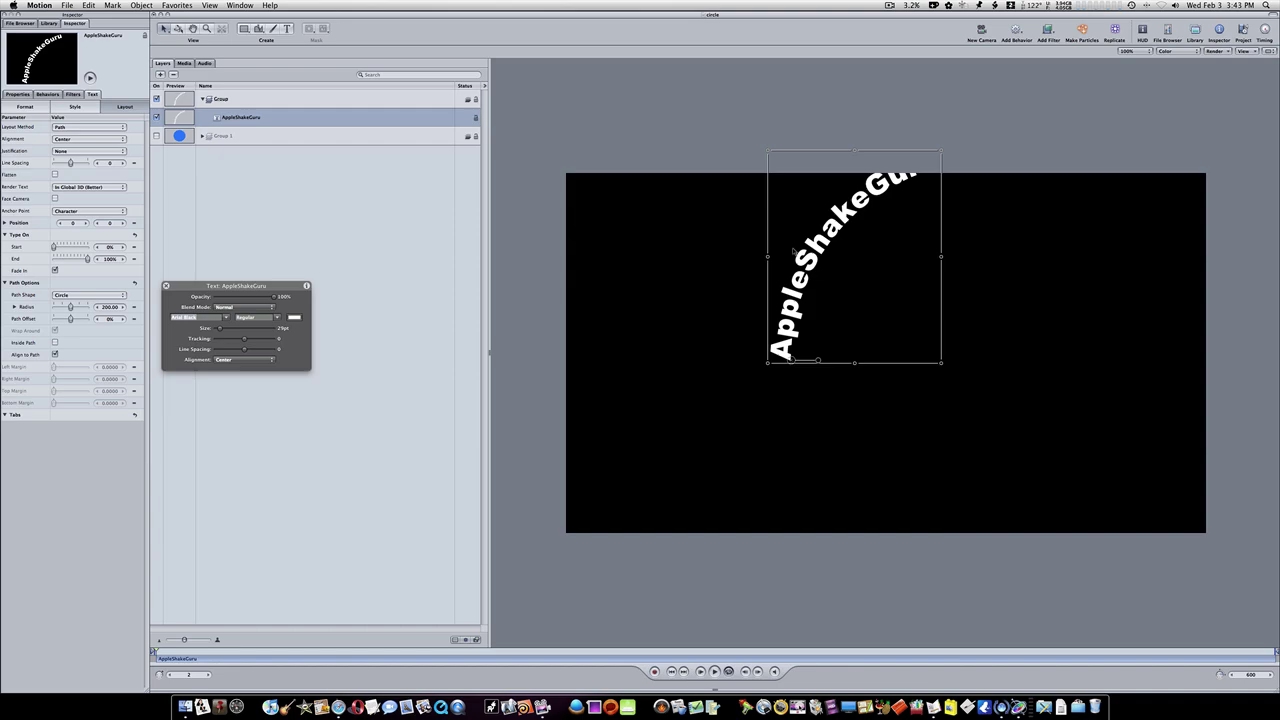
click(110, 307)
text(2)
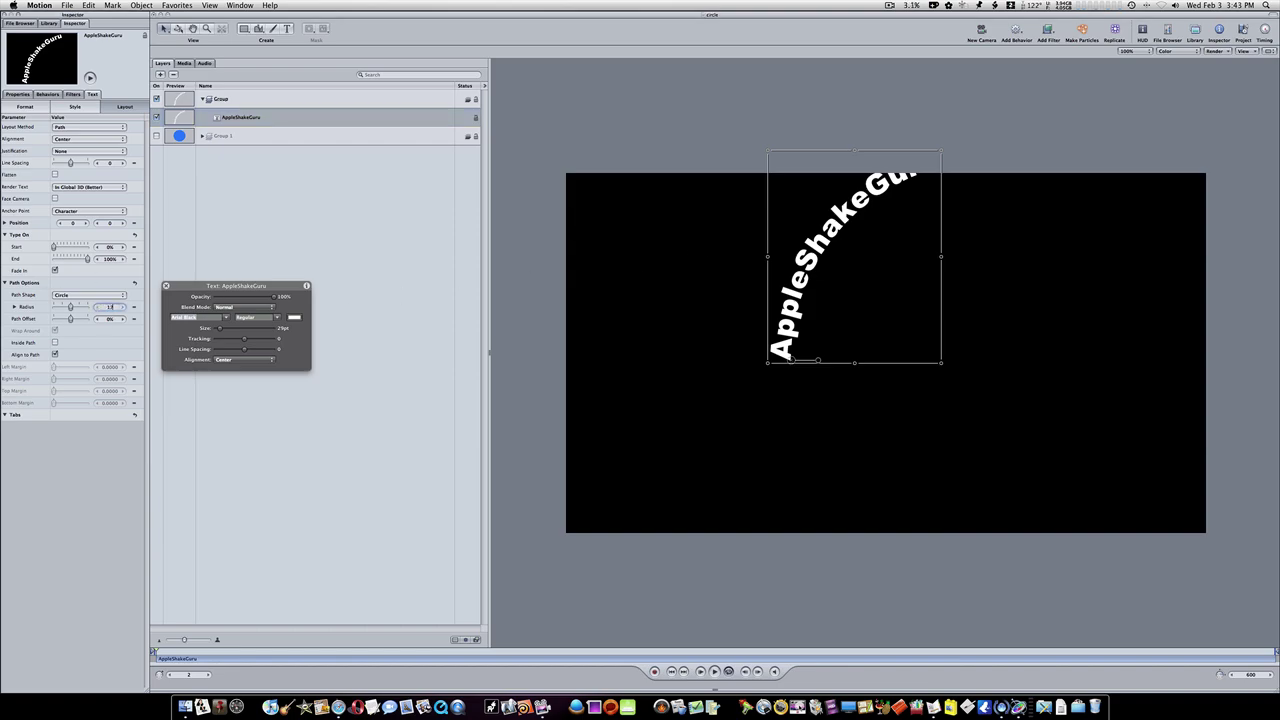
text(20)
key(Return)
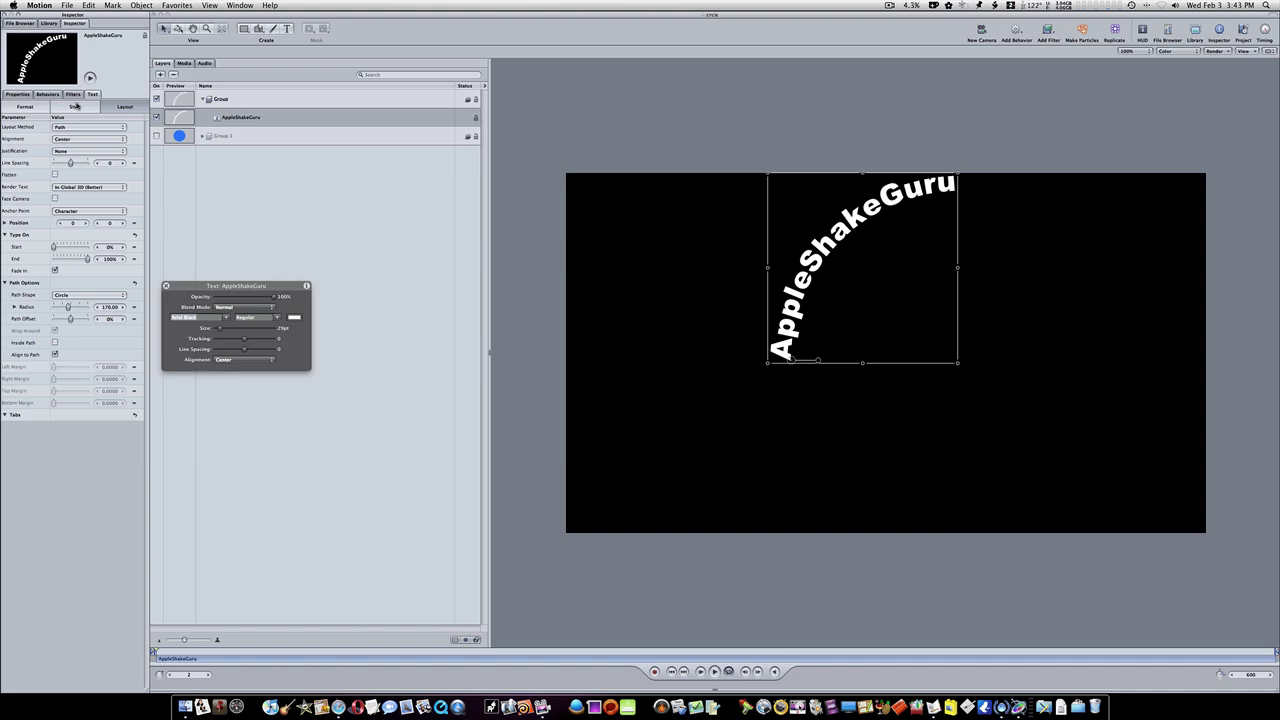
Step: Set the text's Position to X -18, Y -10, Z 115
click(16, 94)
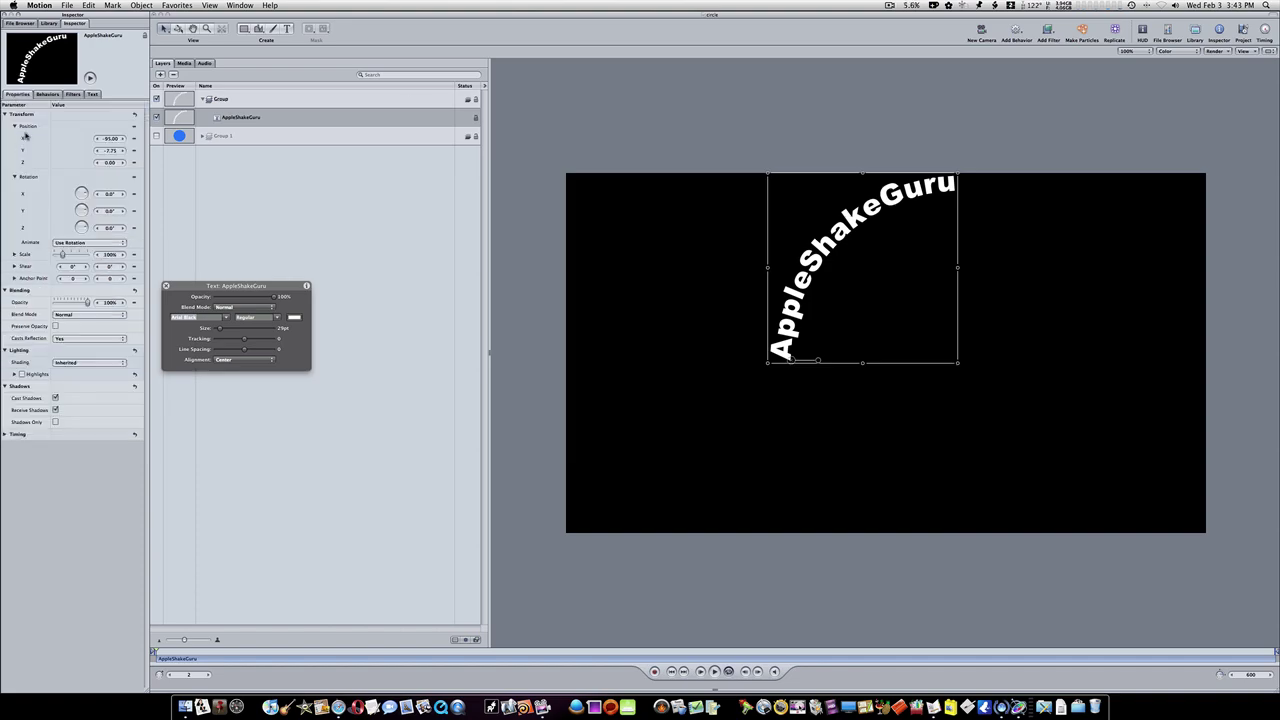
click(15, 127)
click(15, 127)
click(110, 138)
key(BackSpace)
text(-18)
key(Return)
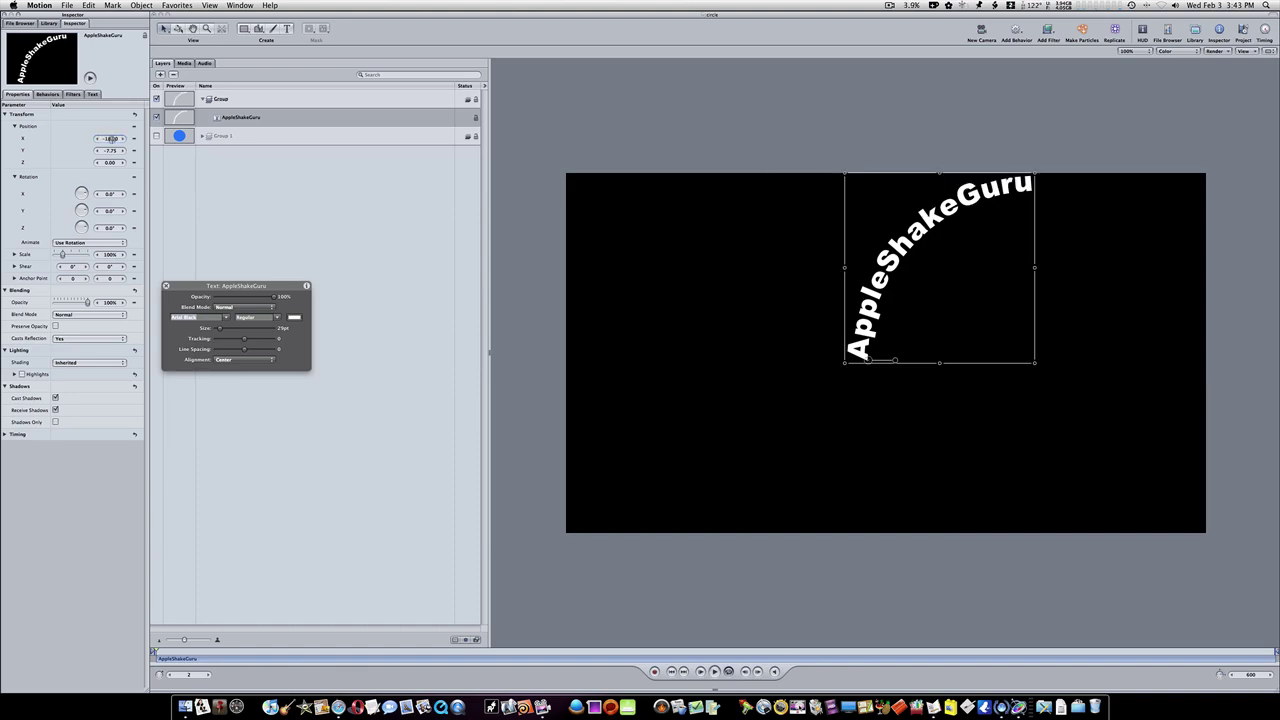
click(110, 150)
text(-10)
key(Return)
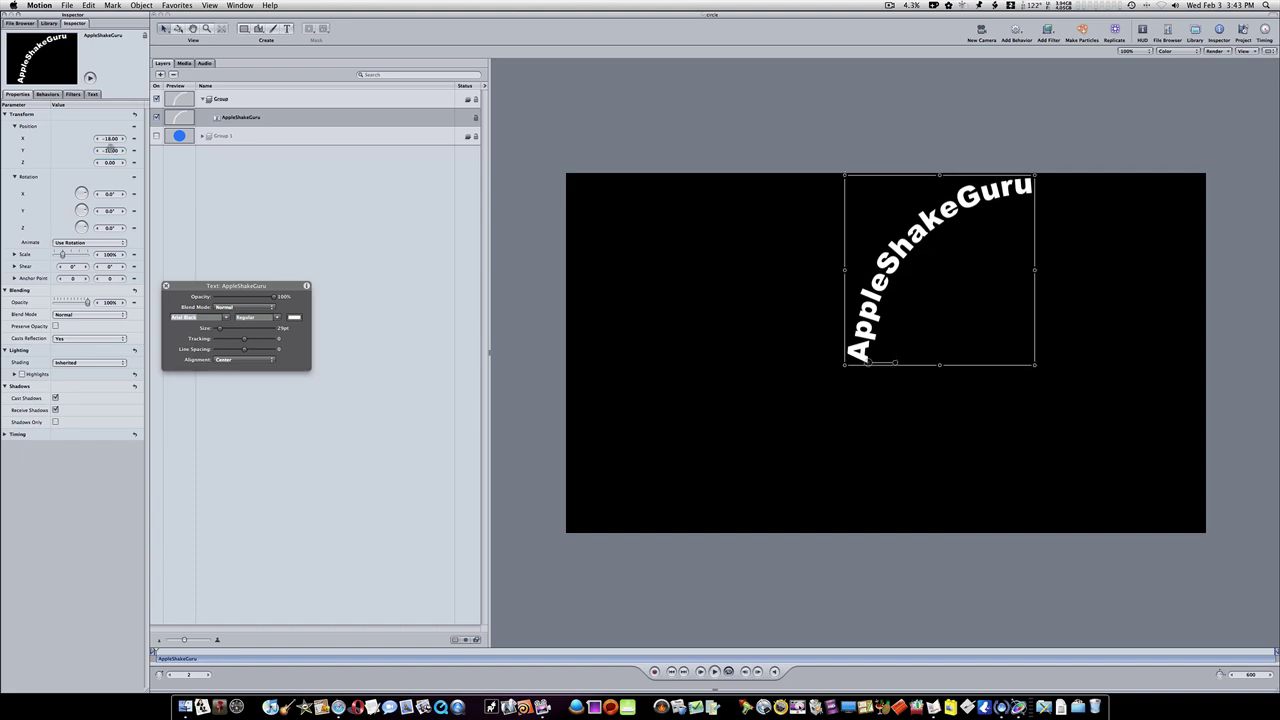
click(106, 162)
text(1)
text(15)
key(Return)
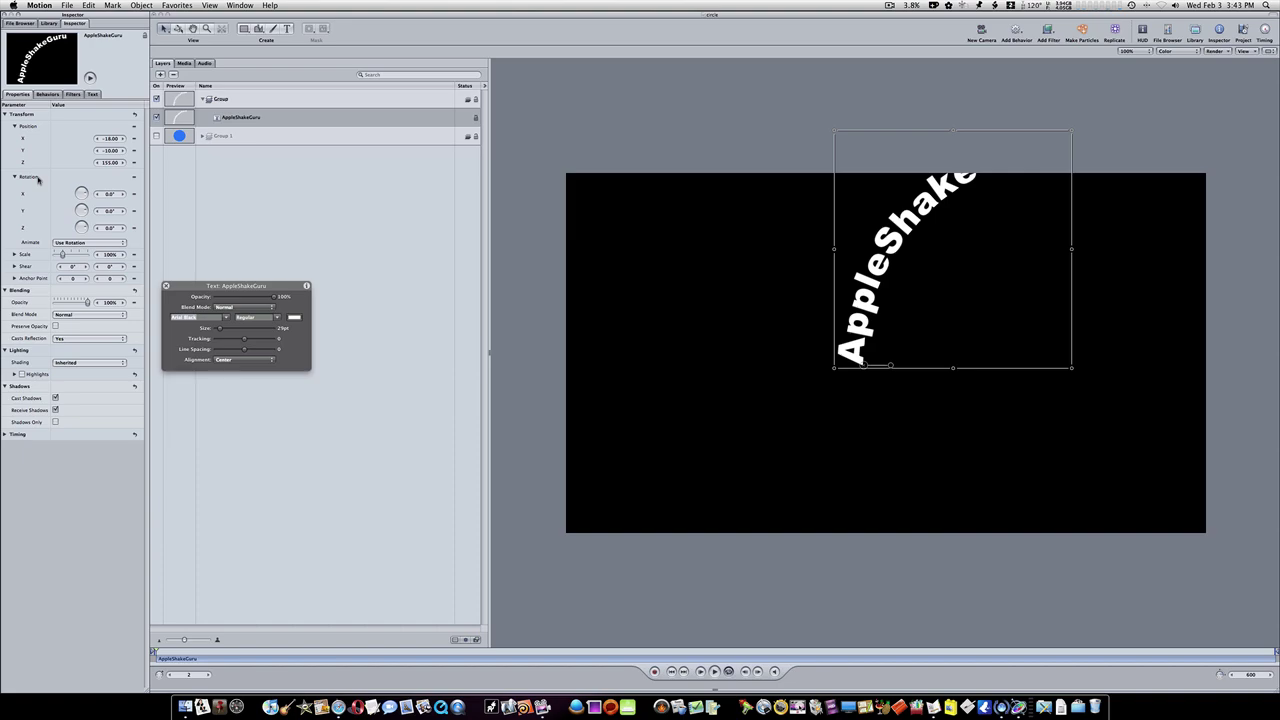
Step: Rotate the text 83° on Y and 63° on X so it sits nearly edge-on
click(106, 210)
key(BackSpace)
text(83)
key(Return)
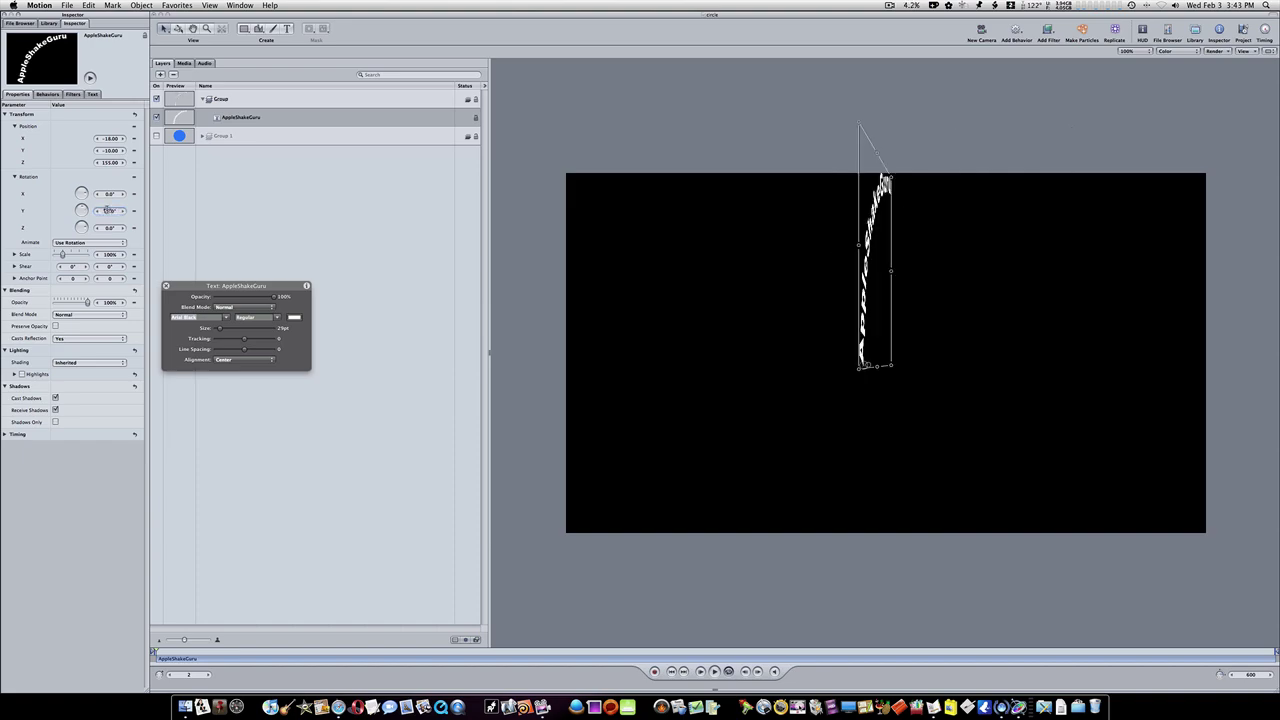
click(110, 194)
text(63)
key(Return)
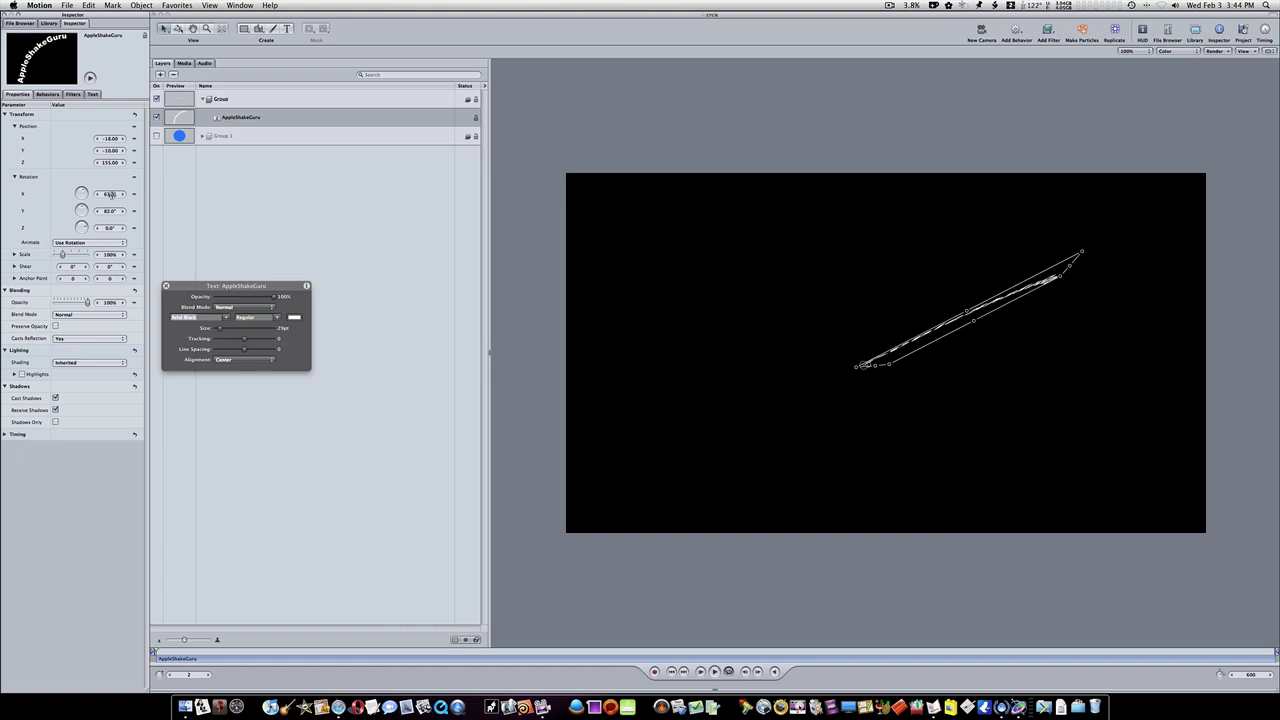
Step: Give the letters a -90° X rotation in the text Format settings
click(92, 94)
click(30, 107)
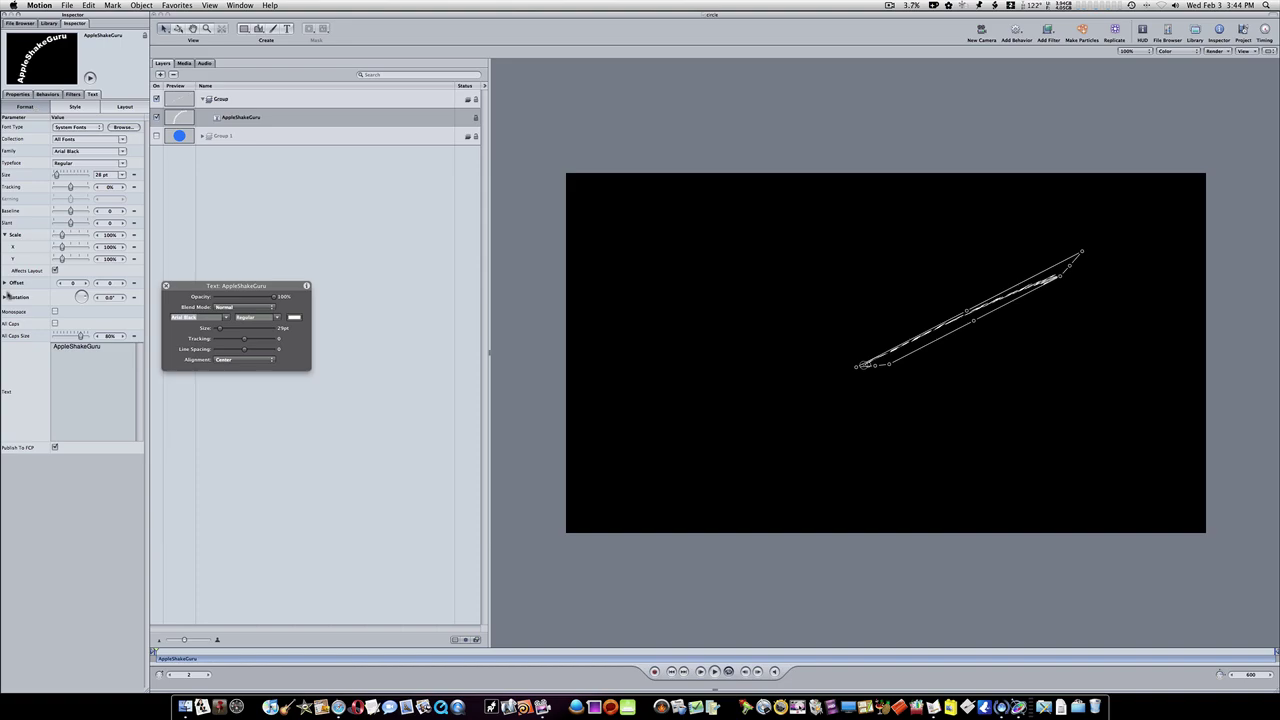
click(5, 298)
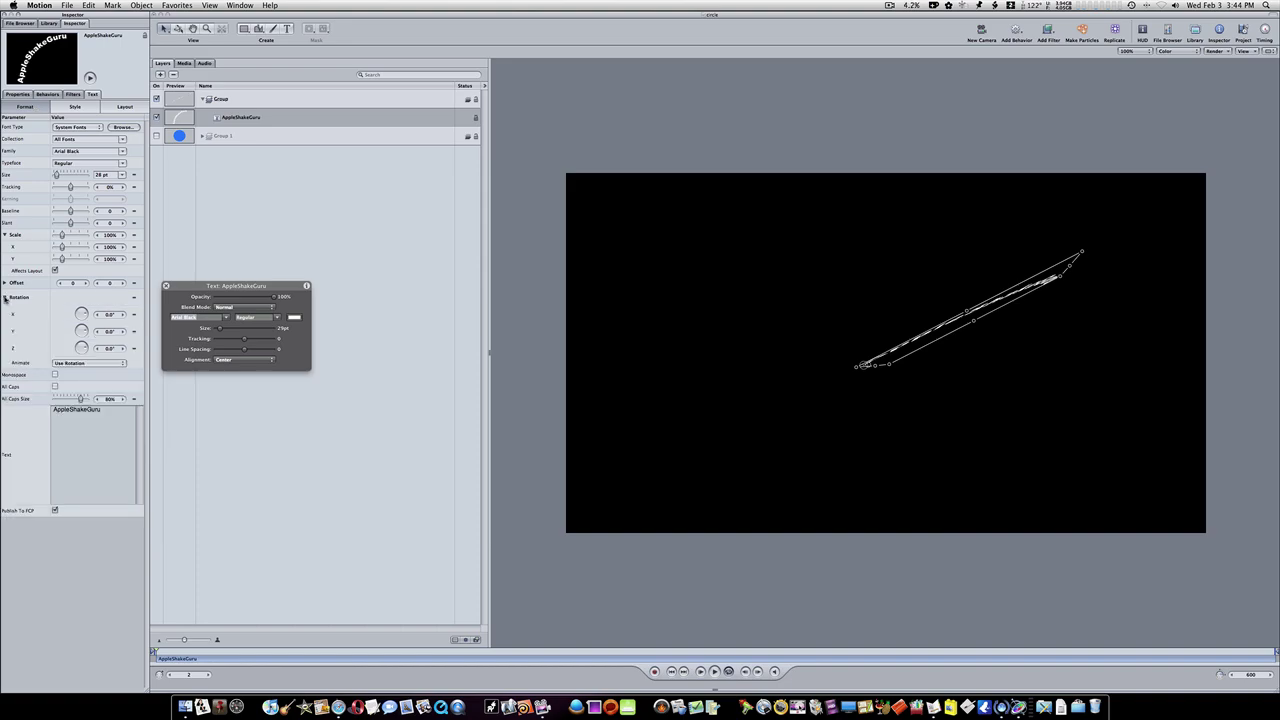
click(112, 314)
text(90)
key(Escape)
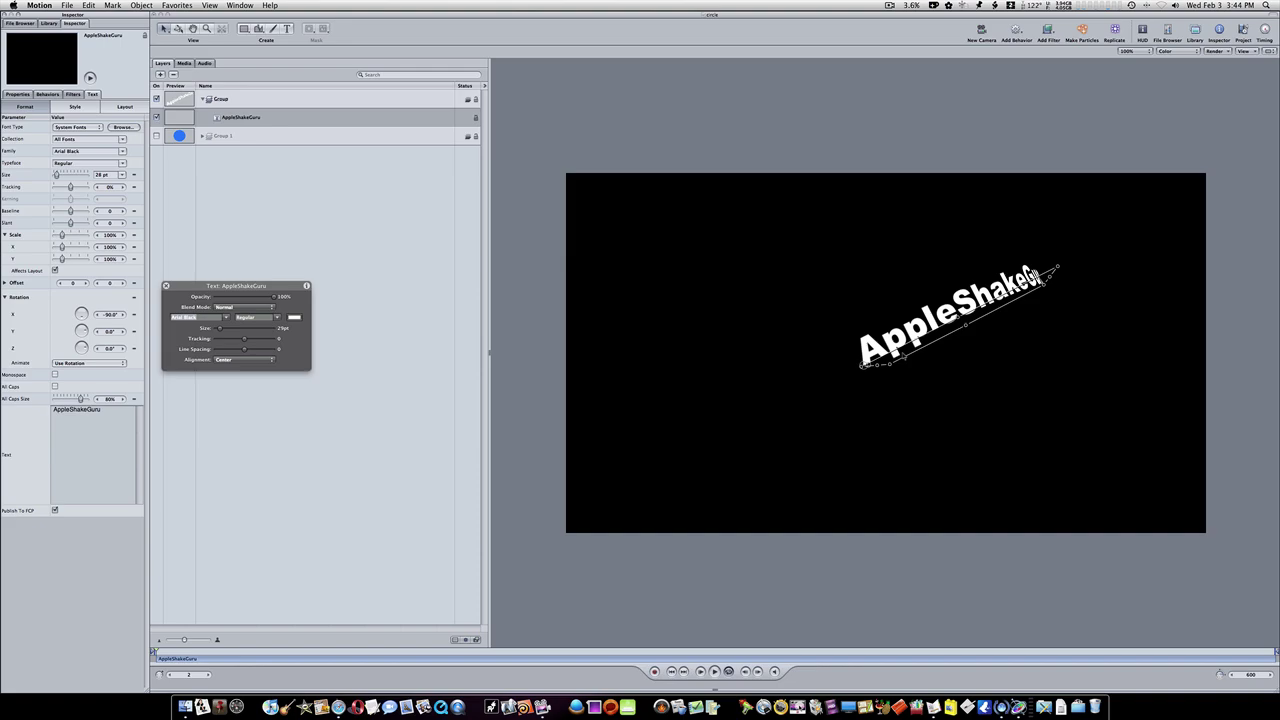
Step: Apply an Oscillate behaviour to the text's Path Offset parameter
click(124, 107)
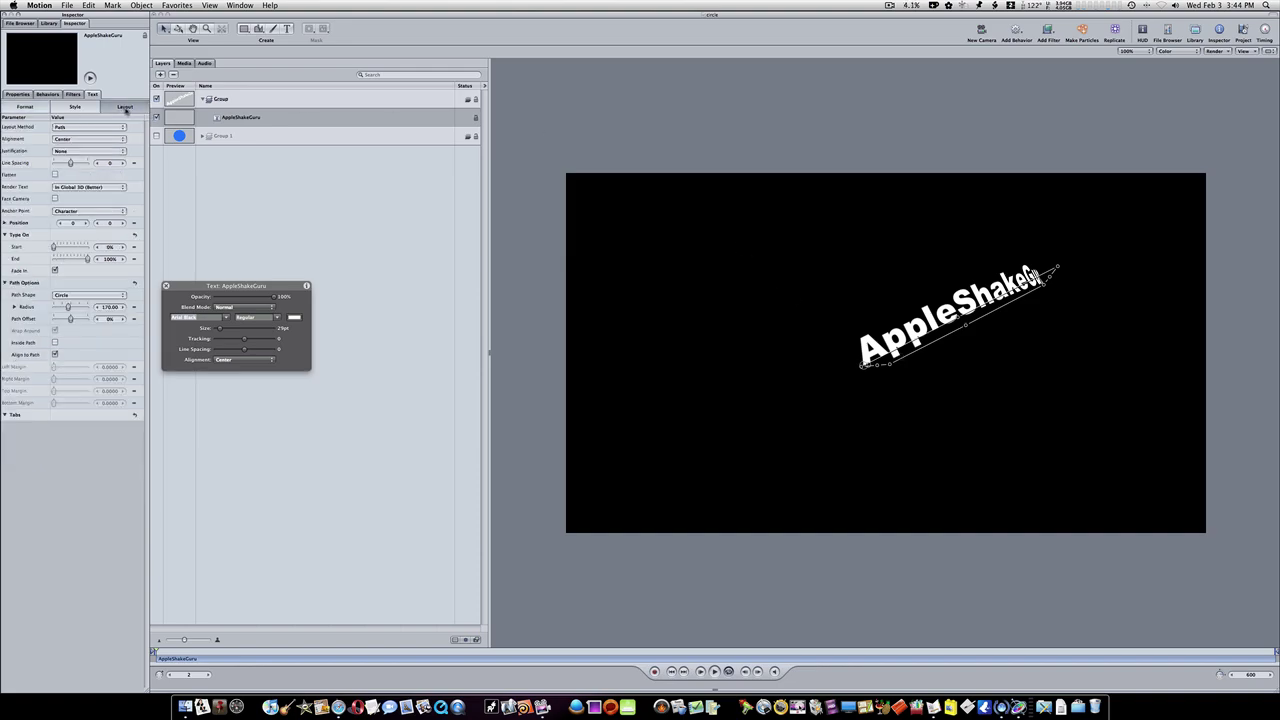
right_click(25, 320)
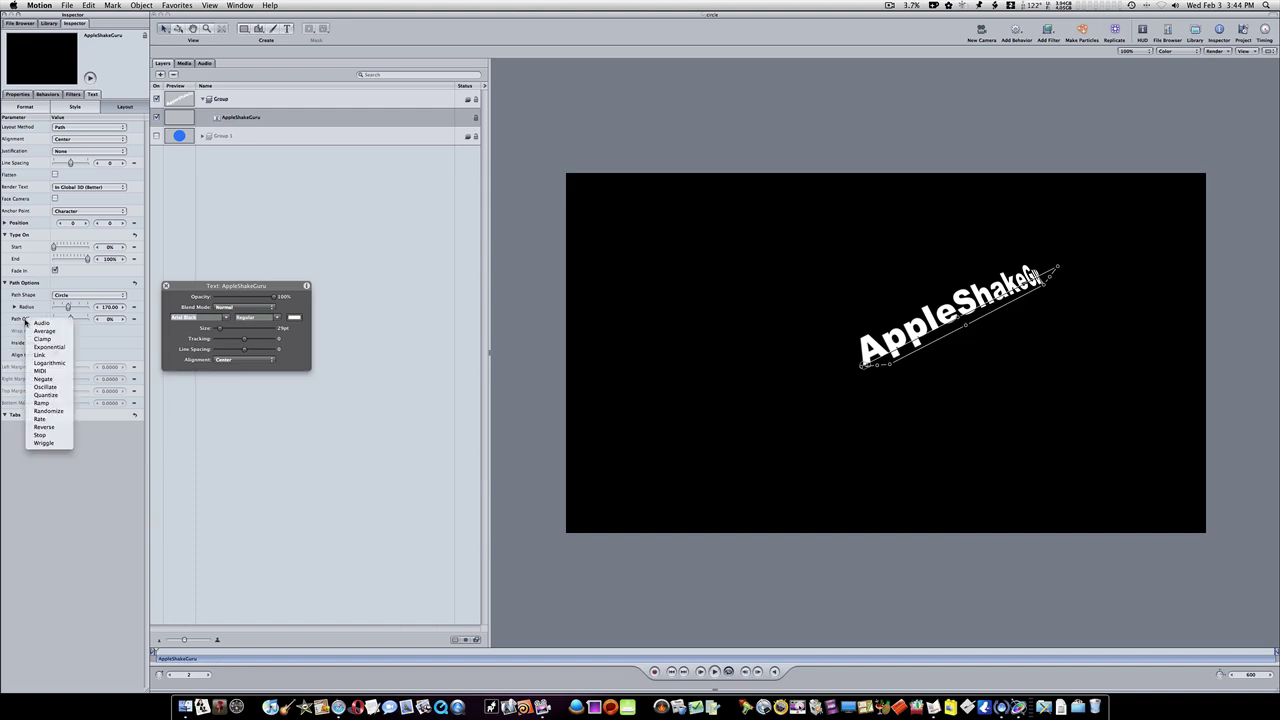
click(51, 388)
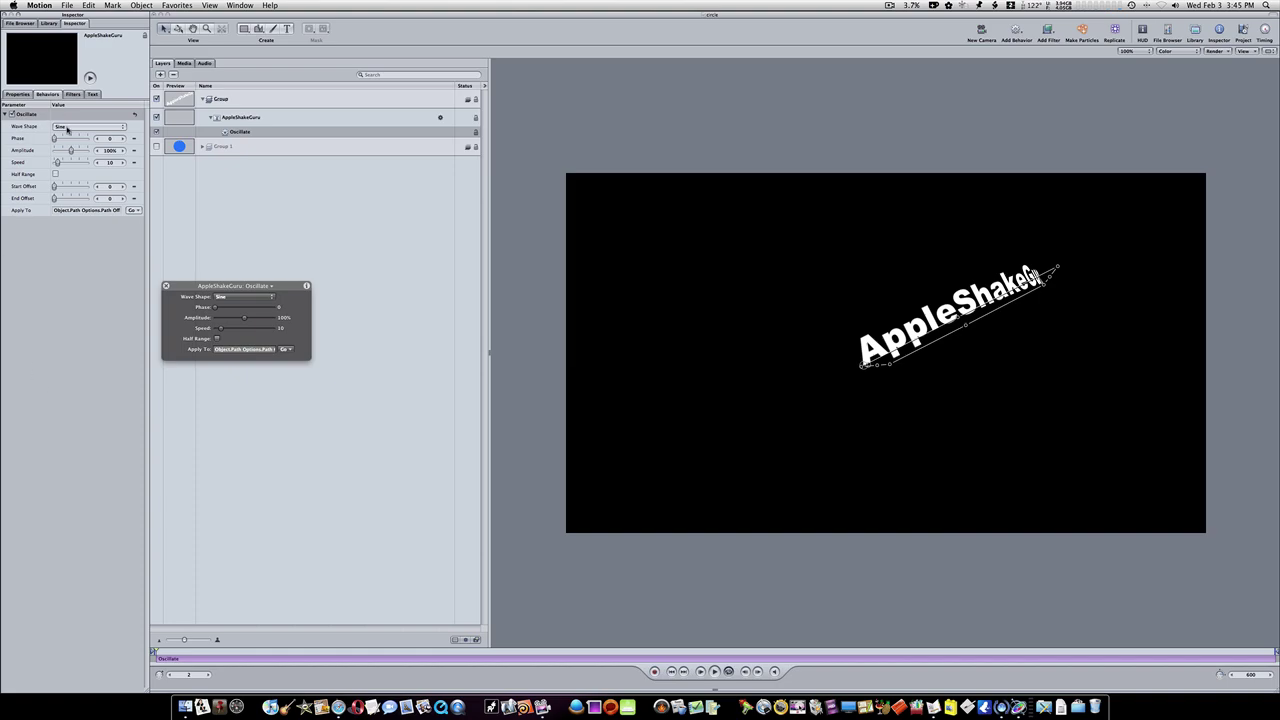
Step: Set the oscillation to a Sawtooth wave at -100% amplitude and speed 6, then play it
click(68, 127)
click(72, 142)
click(109, 150)
key(BackSpace)
click(112, 162)
key(Return)
click(713, 671)
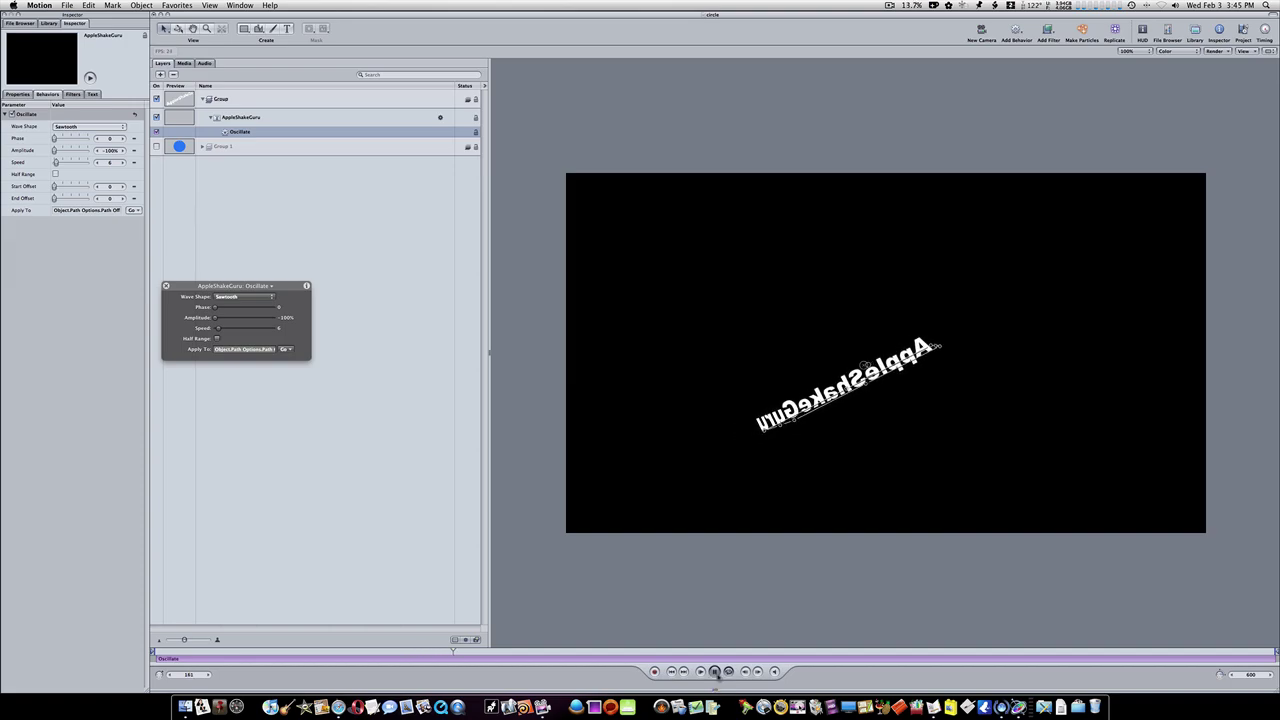
Step: Switch Group 1 back on and play the text orbiting the blue circle
click(156, 147)
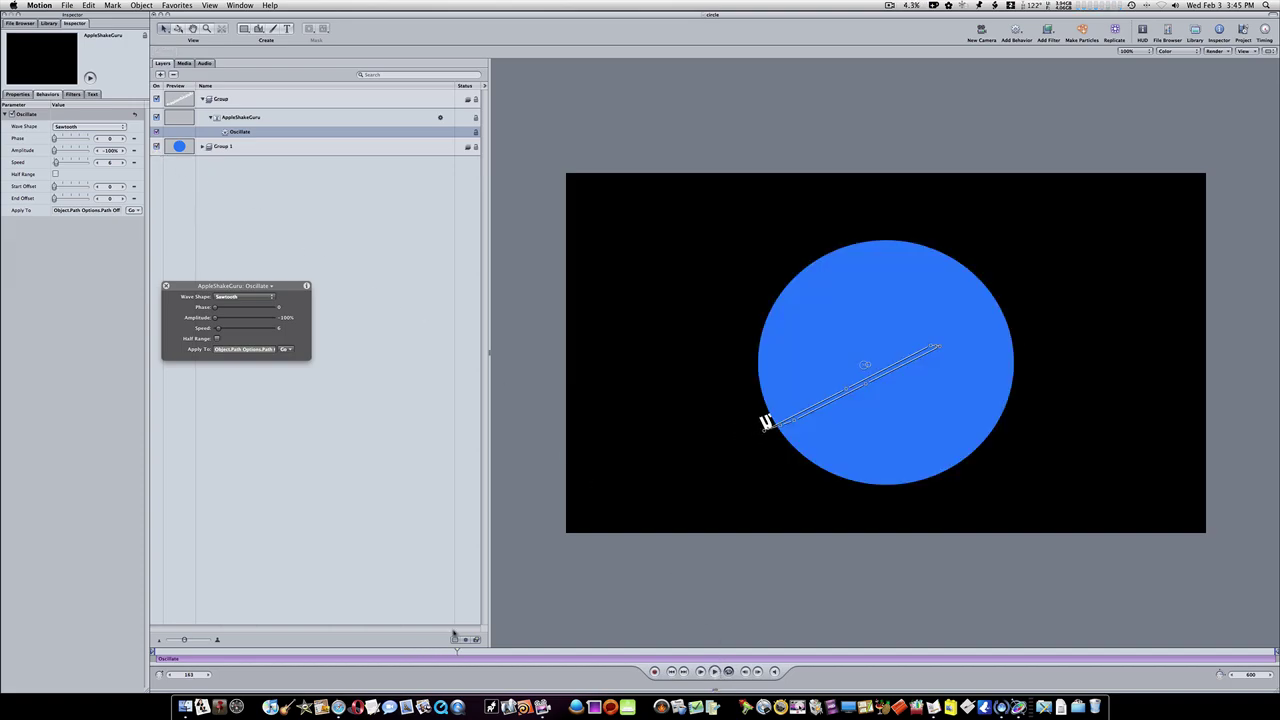
drag(457, 651, 634, 656)
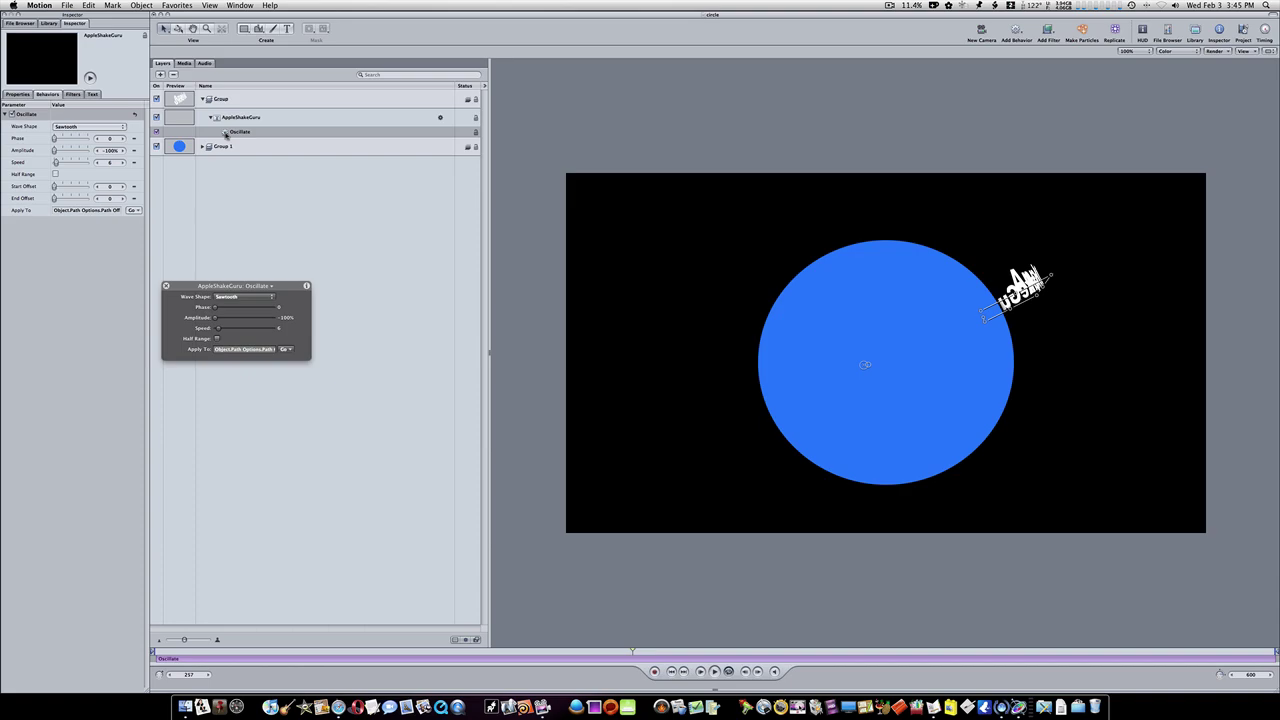
click(202, 99)
click(240, 200)
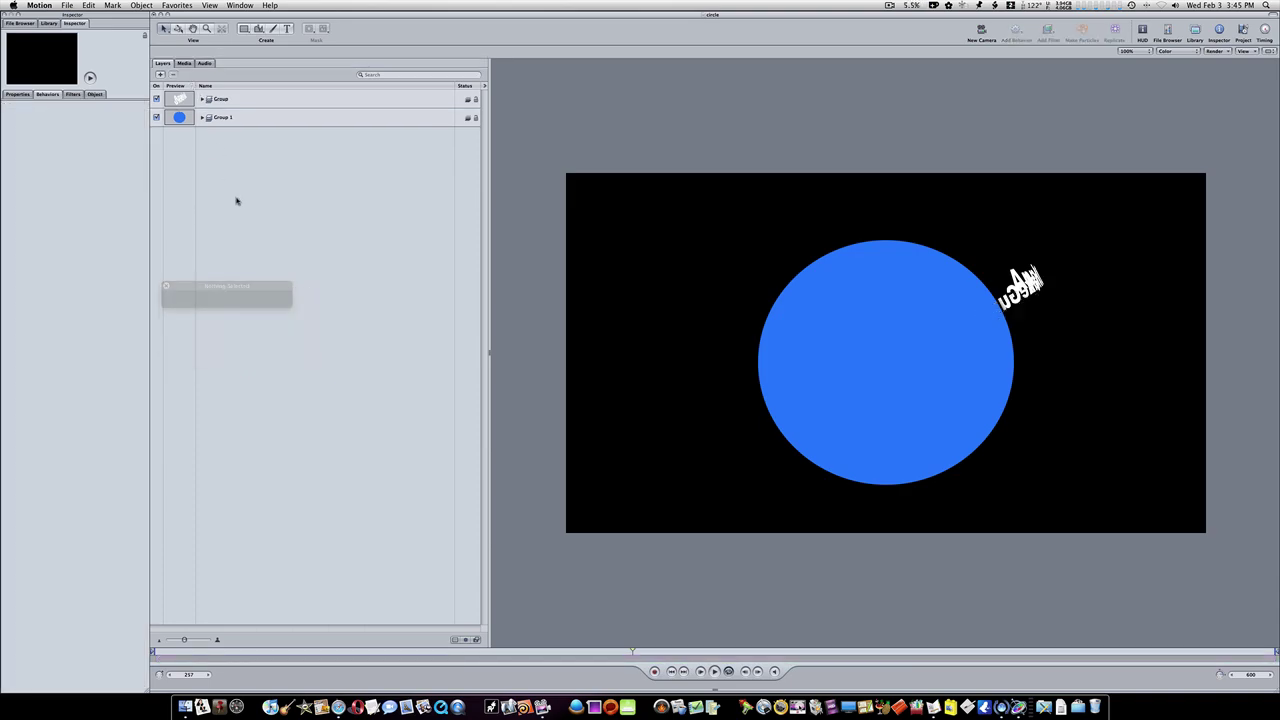
click(710, 671)
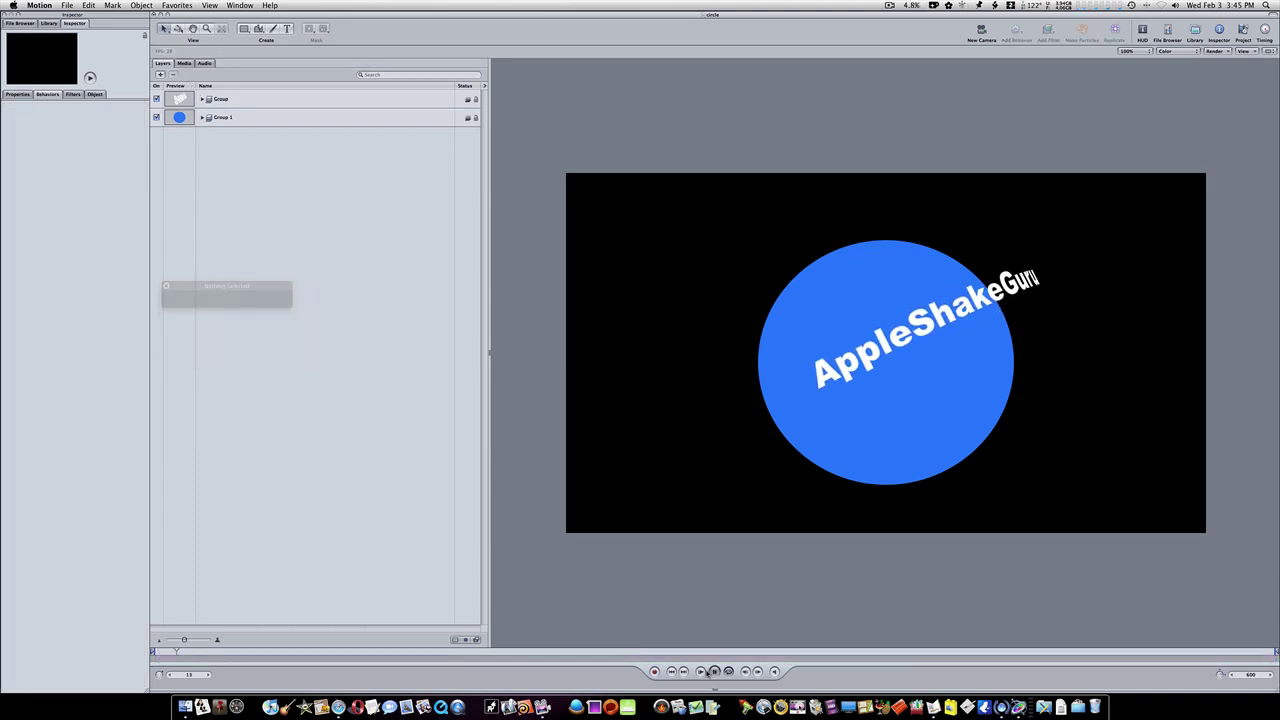